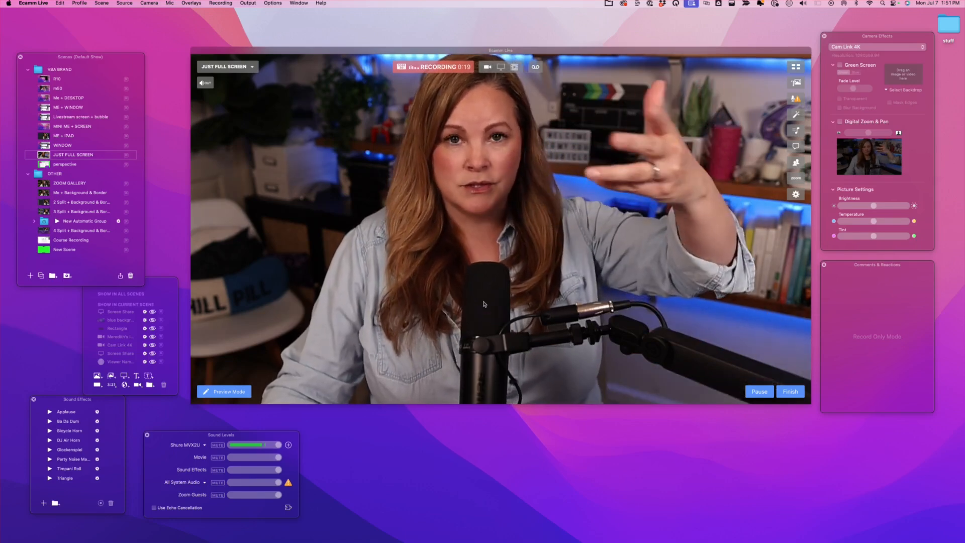
- Switch the JUST FULL SCREEN scene to the primary display's screen share and back to the camera
click(502, 67)
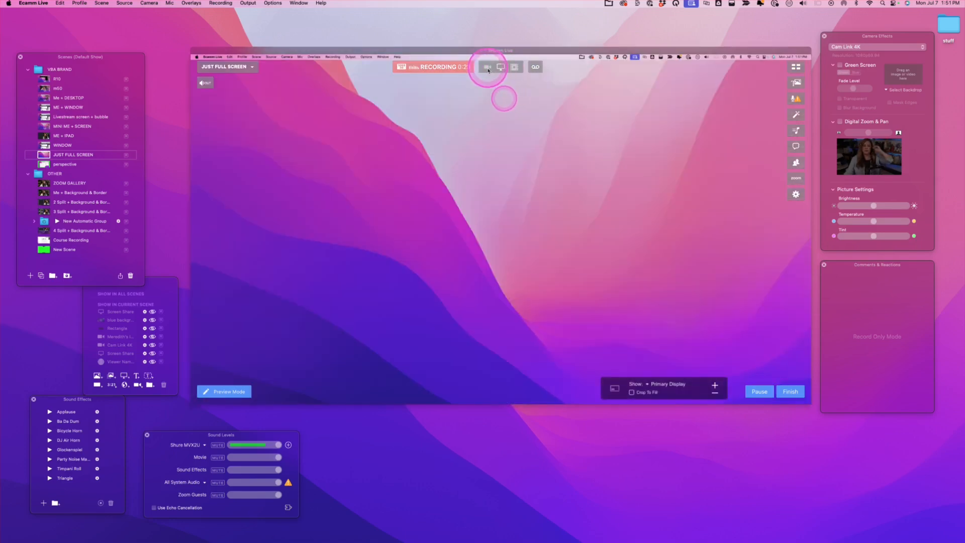
click(486, 69)
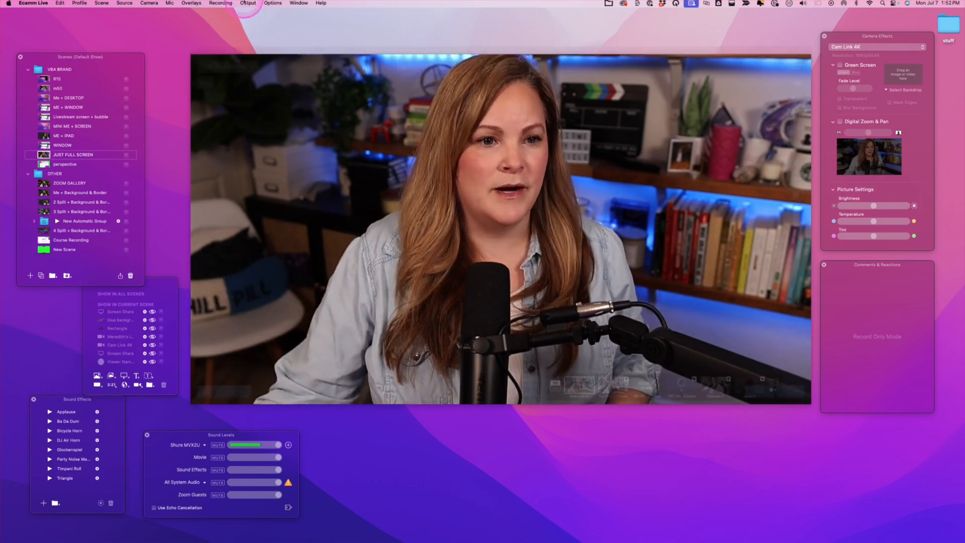
- Add a new scene directly below m50 in the VBA BRAND group and name it "vanessa 1"
drag(127, 62, 140, 53)
click(54, 82)
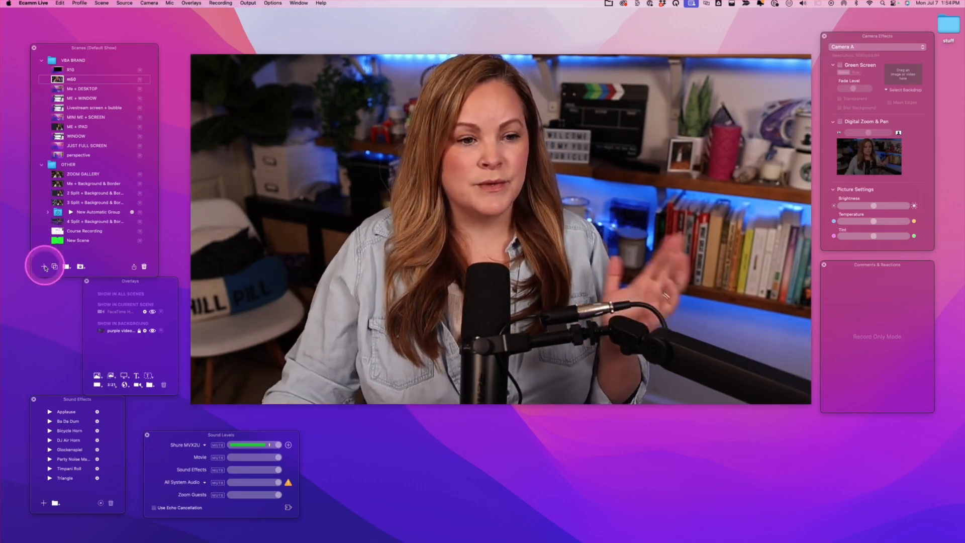
click(44, 267)
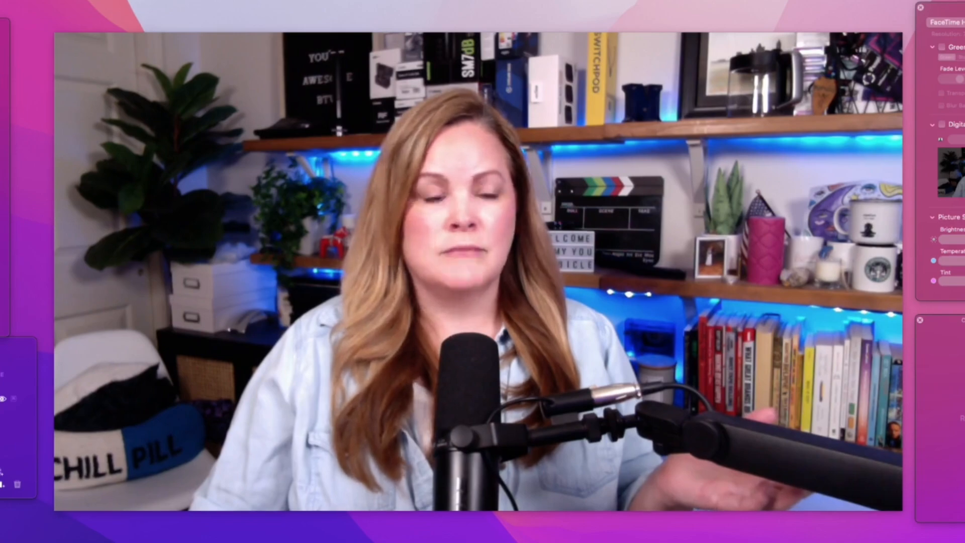
text(van)
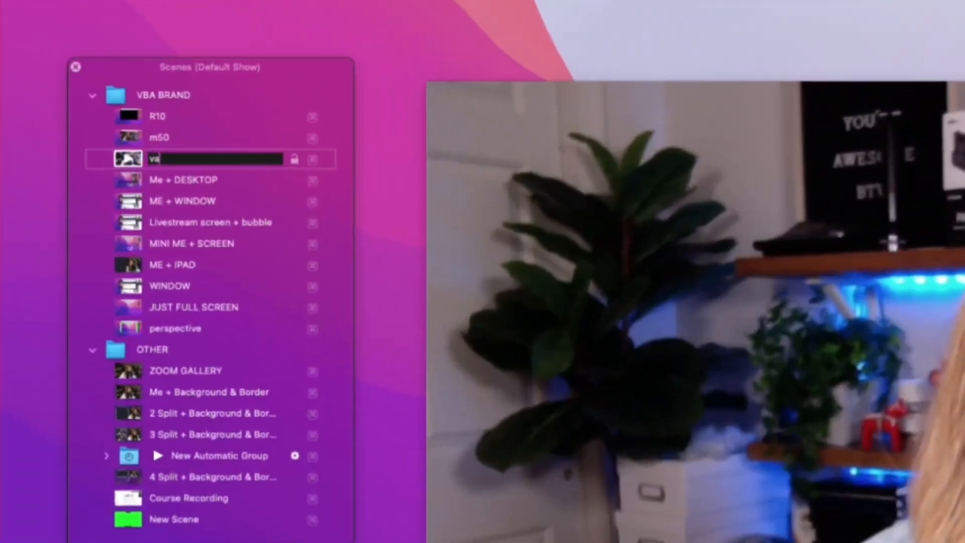
key(Return)
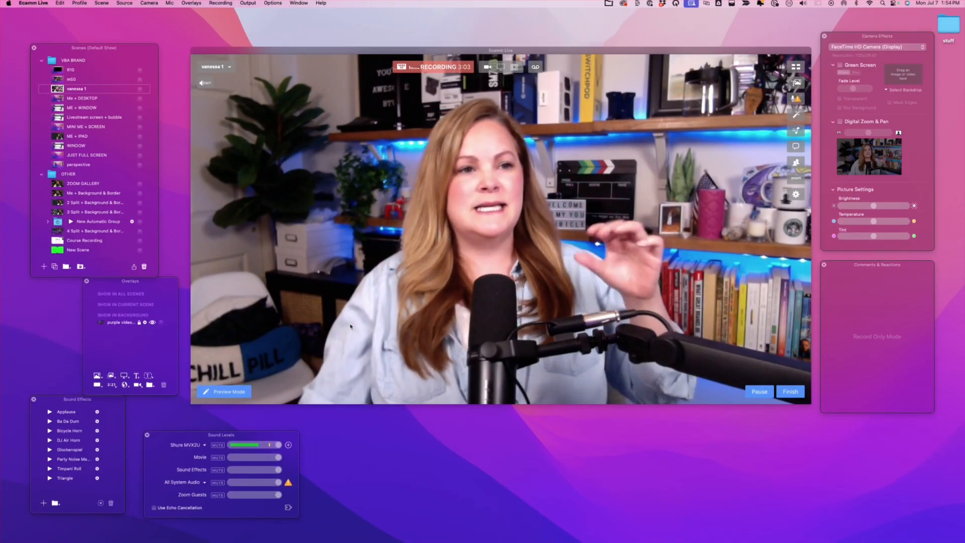
- View the ME + WINDOW and Livestream screen + bubble layouts, returning to the vanessa 1 scene
click(59, 109)
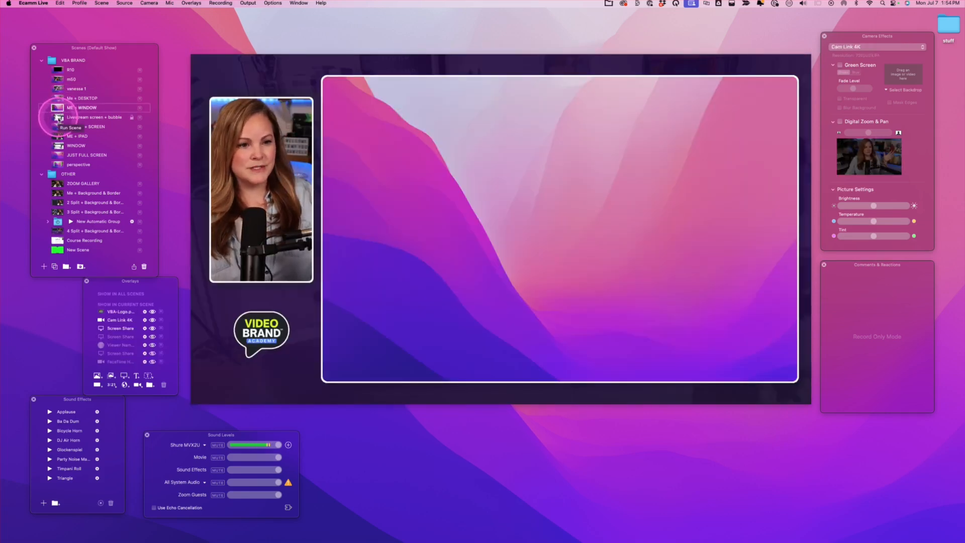
click(58, 119)
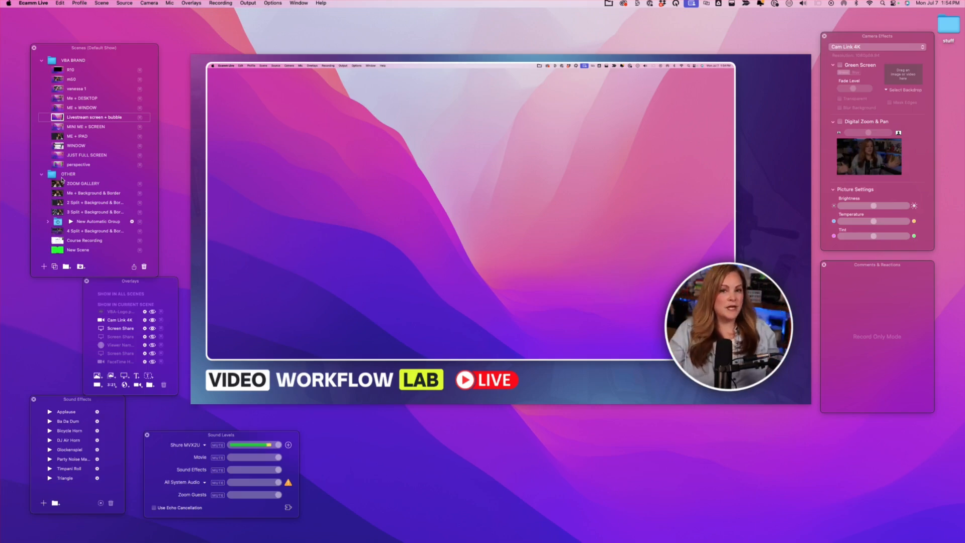
click(82, 91)
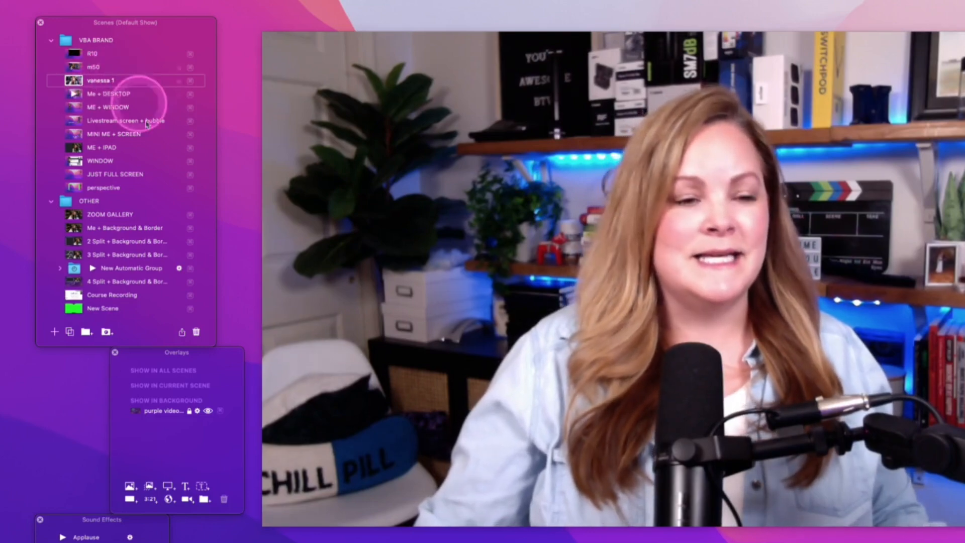
- Reposition the floating panels and cover the vanessa 1 scene with a rectangle overlay filled in green
drag(176, 22, 183, 6)
drag(147, 347, 134, 347)
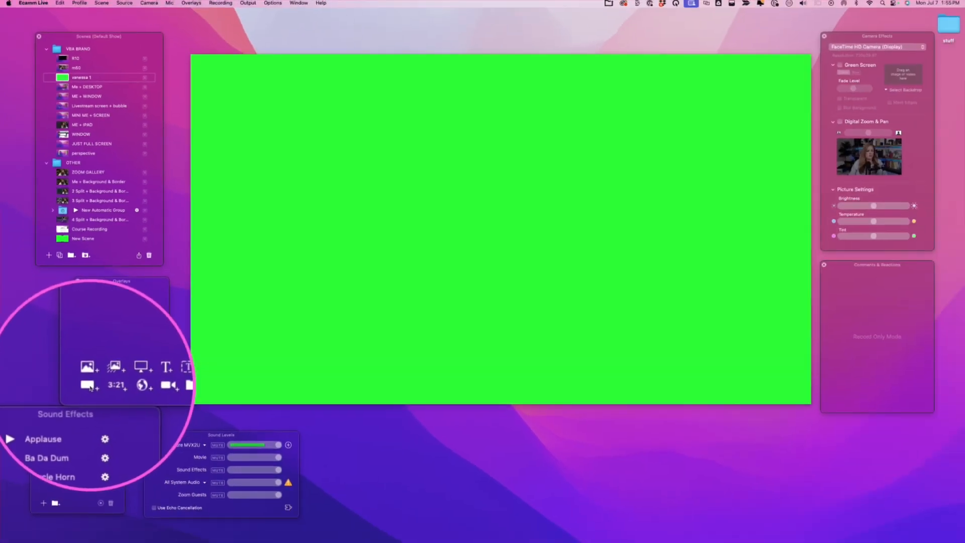
mouse_move(349, 268)
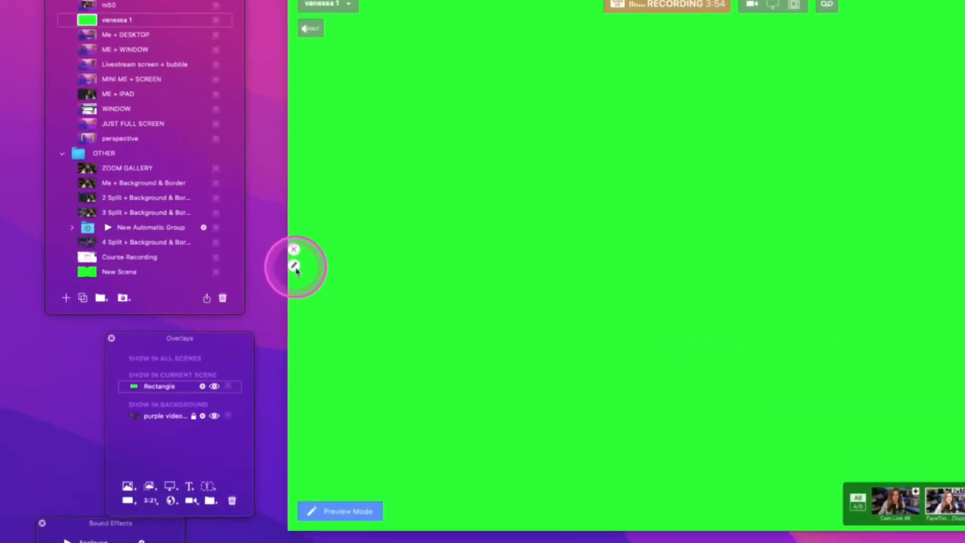
click(194, 234)
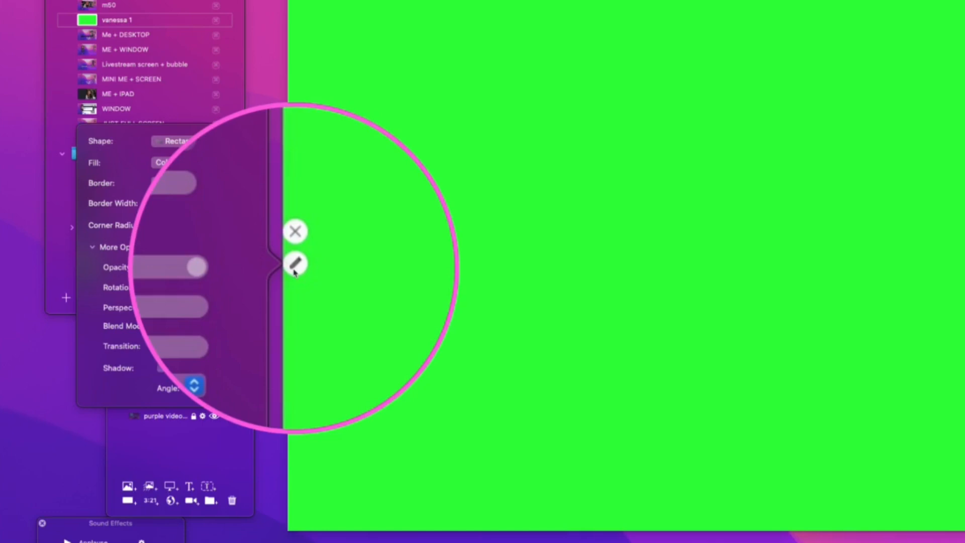
click(216, 161)
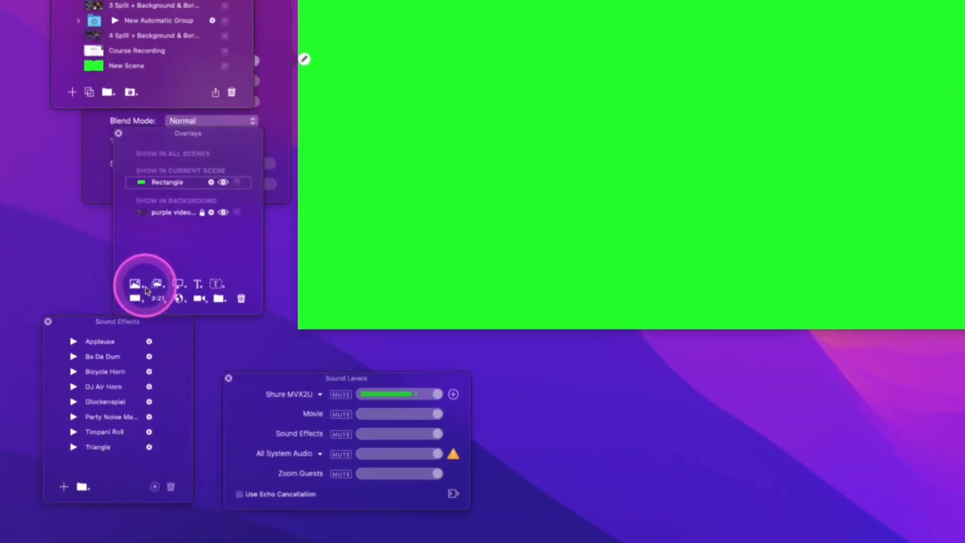
- Add a screen share overlay on the green background and enlarge it to fill most of the frame
click(178, 284)
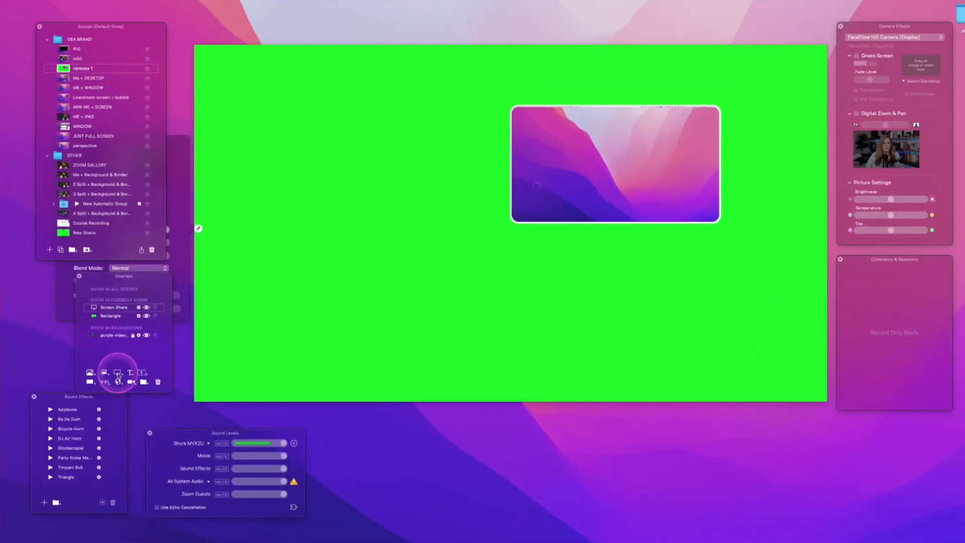
click(554, 180)
drag(504, 225, 293, 346)
drag(702, 118, 759, 86)
- Show the Primary Display in the screen share overlay, reduce its corner radius slightly, and tilt its perspective
click(292, 221)
click(232, 116)
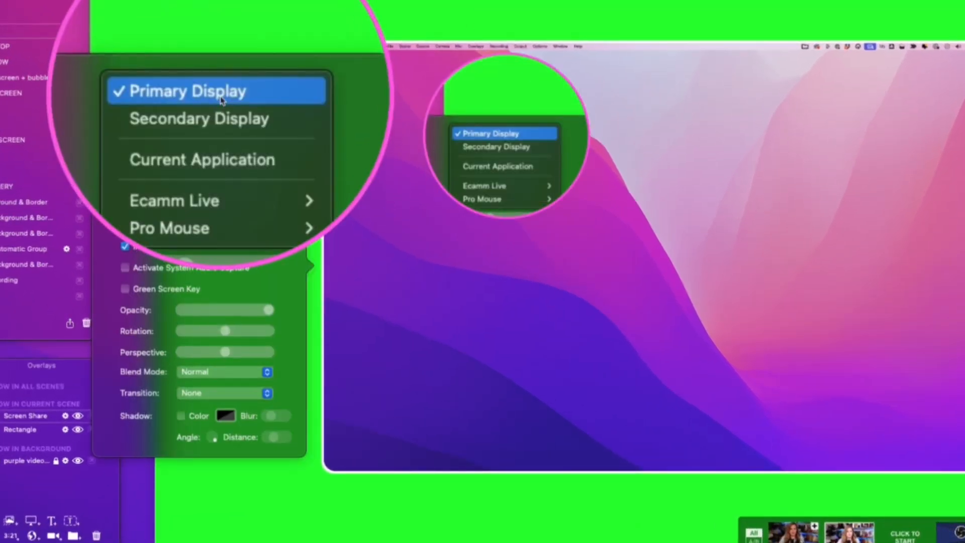
click(221, 96)
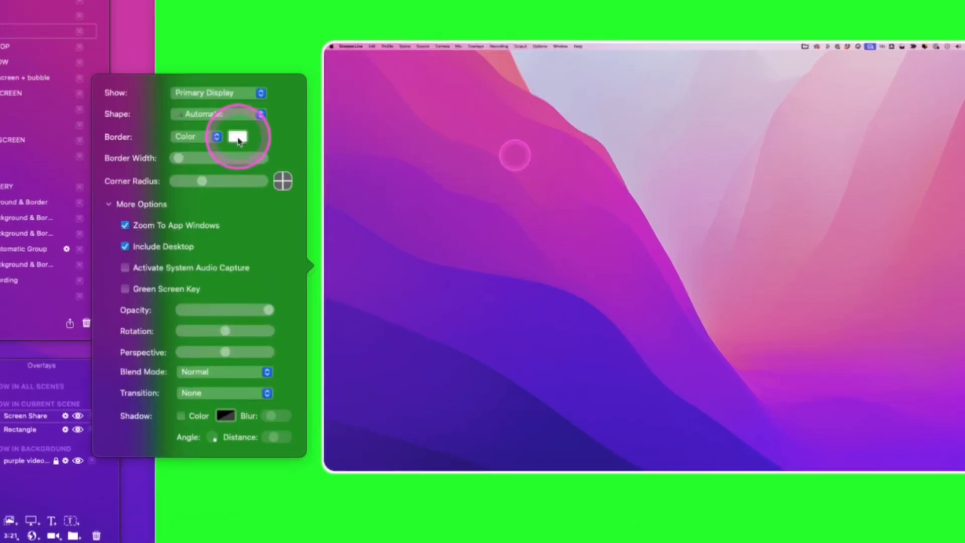
drag(202, 181, 192, 181)
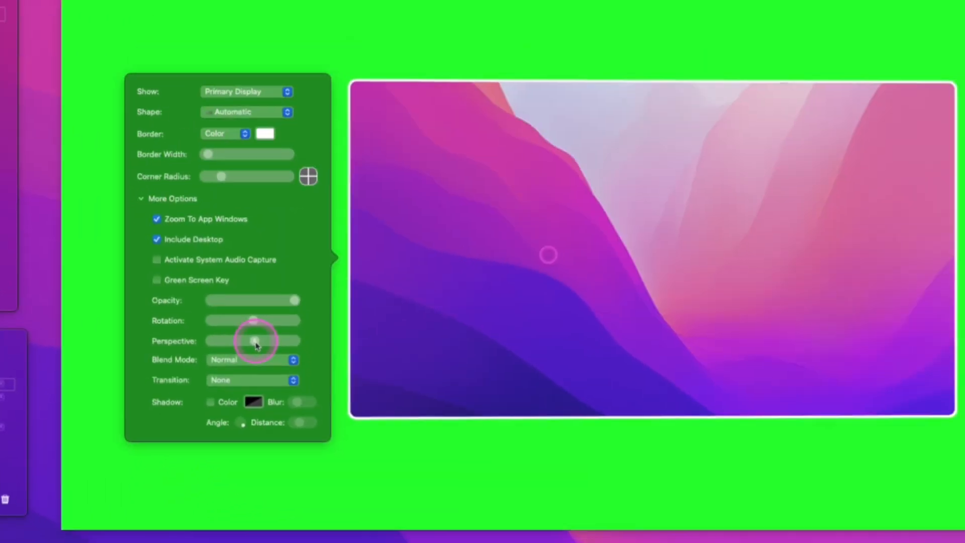
drag(256, 342, 211, 358)
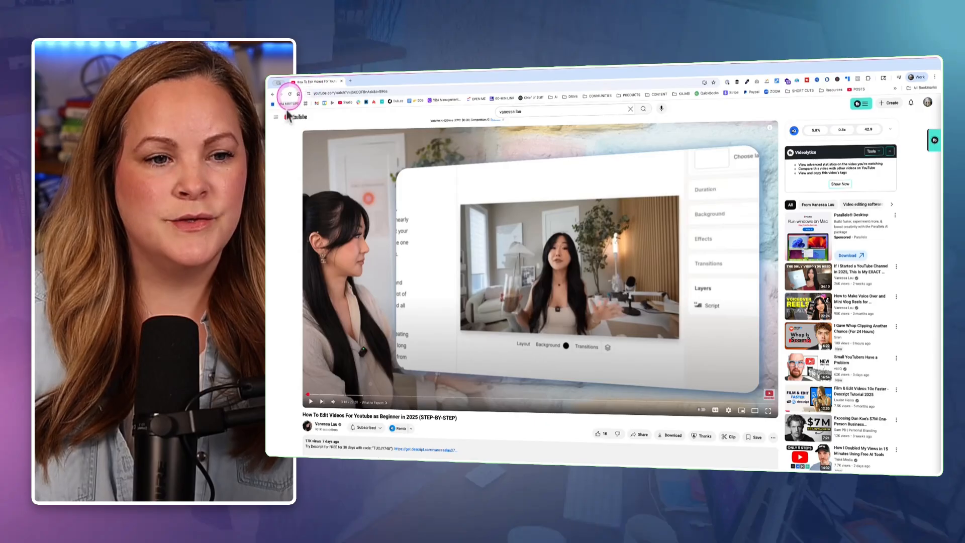
scroll(464, 276, down, 2)
scroll(463, 275, up, 2)
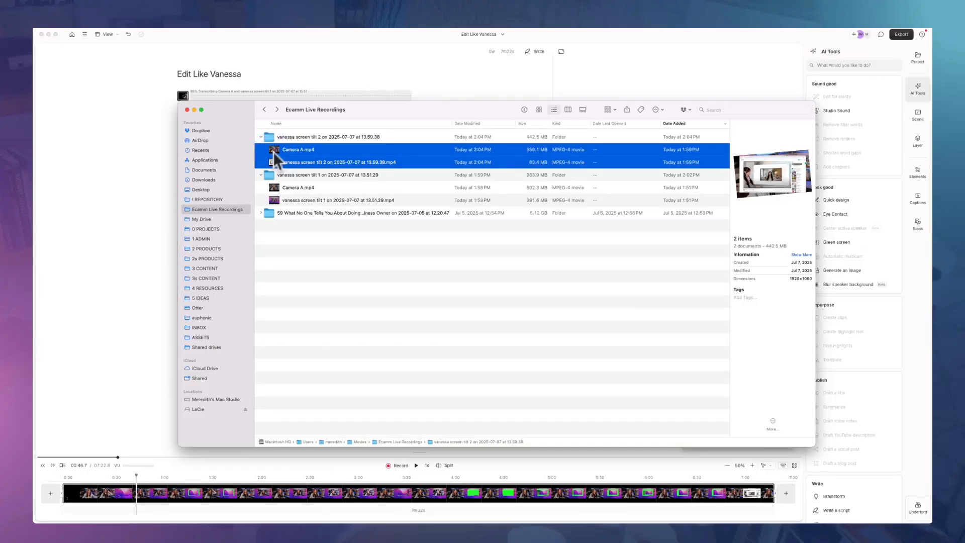
- Import Camera A.mp4 and the vanessa screen tilt 2 recording into the Descript script, combined into a multitrack sequence
drag(273, 152, 232, 326)
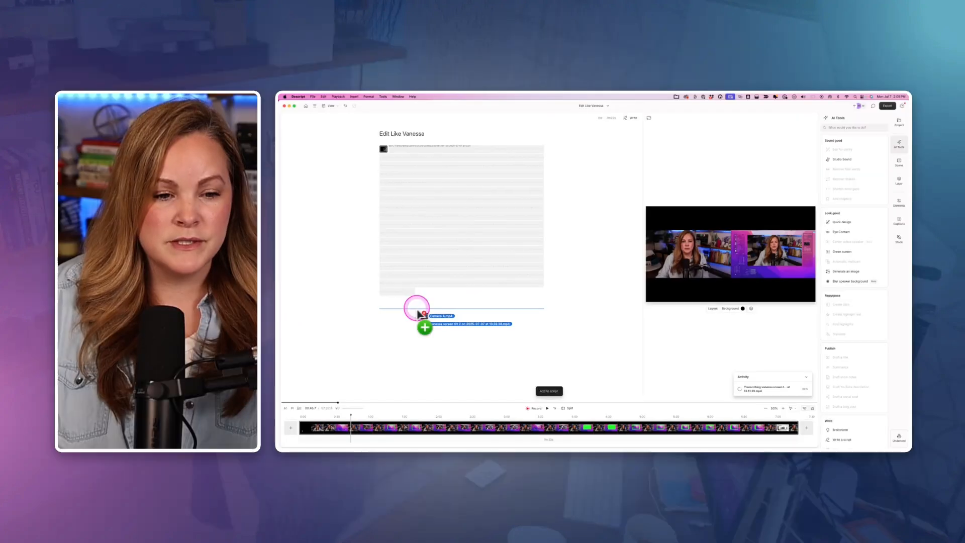
drag(418, 311, 418, 310)
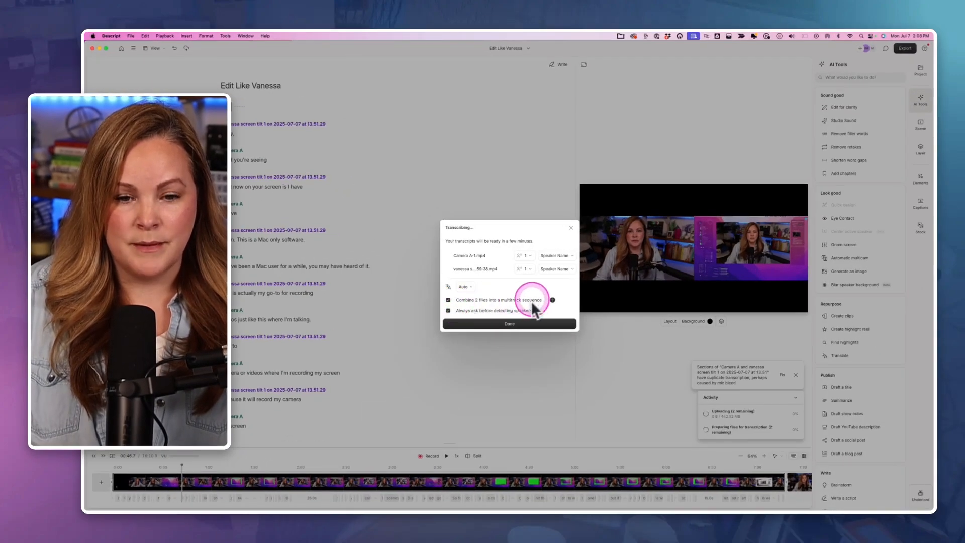
click(509, 324)
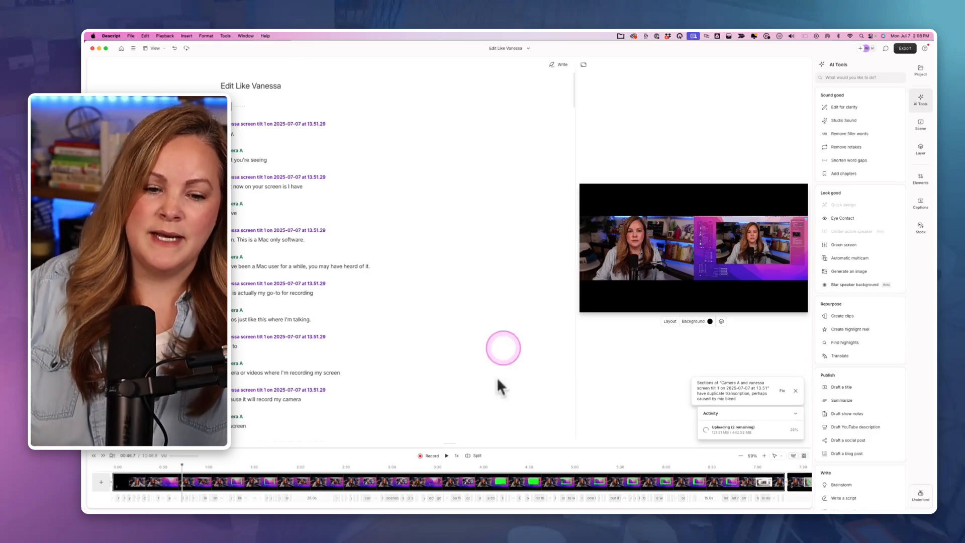
- Expand the timeline area and open the multitrack sequence of the first recording
click(459, 482)
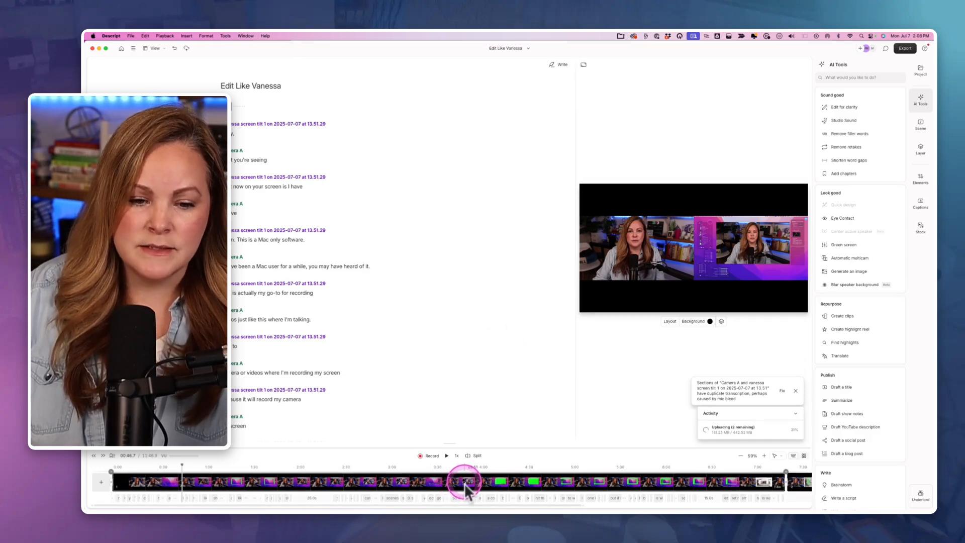
click(465, 483)
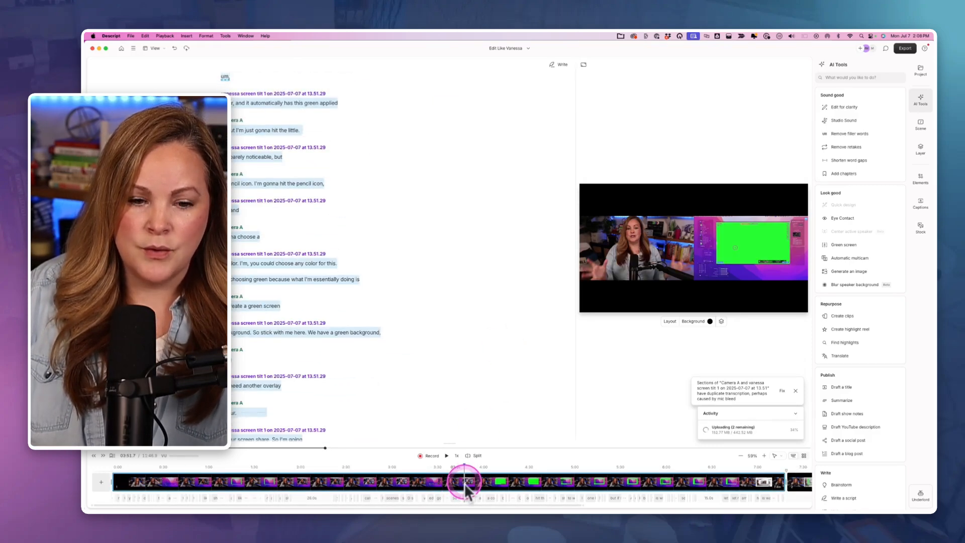
drag(449, 444, 445, 373)
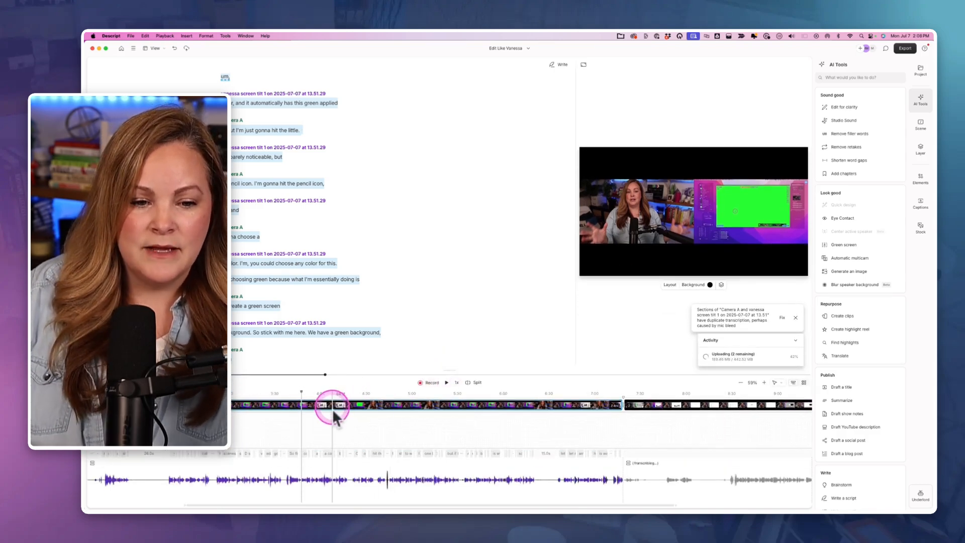
click(342, 480)
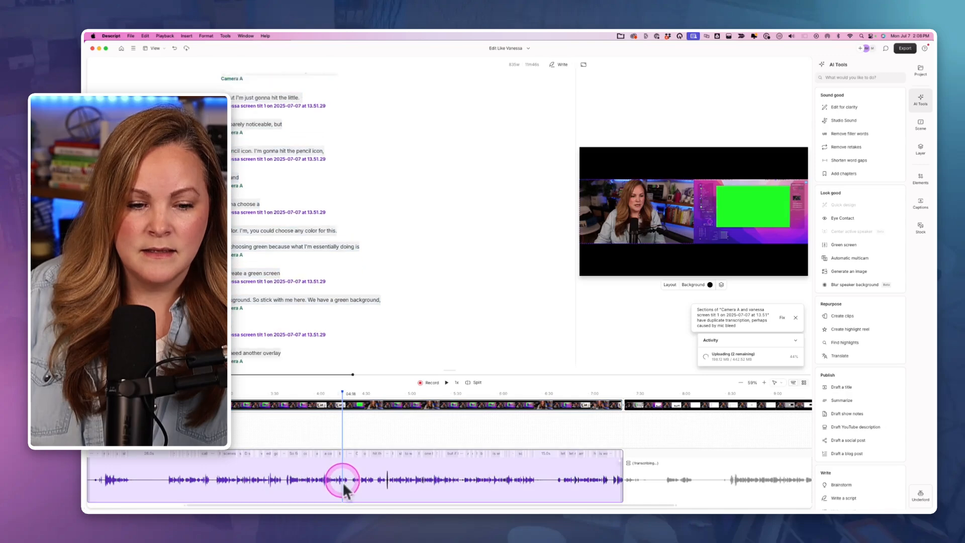
double_click(342, 482)
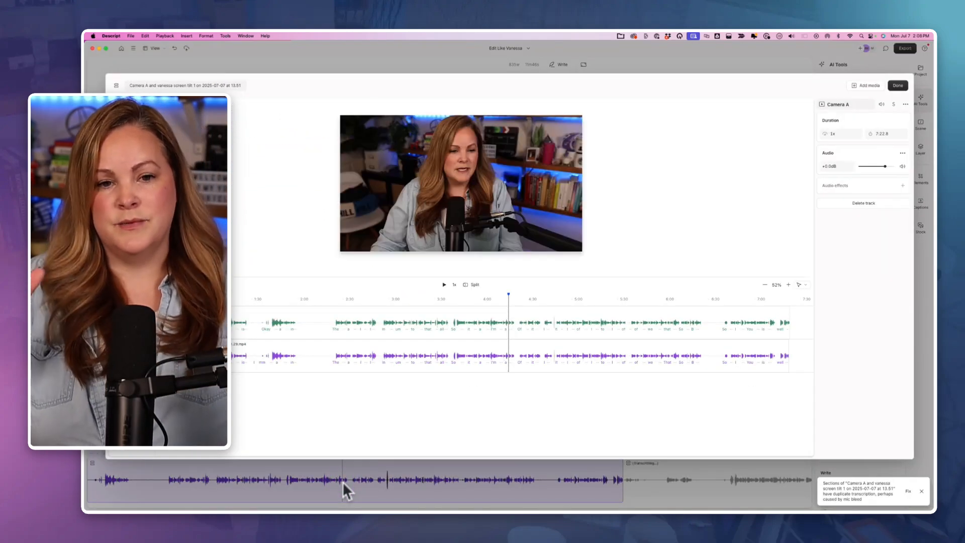
- Inspect the Camera A track and the screen recording track inside the first multitrack sequence
click(292, 325)
click(285, 347)
click(282, 326)
click(330, 327)
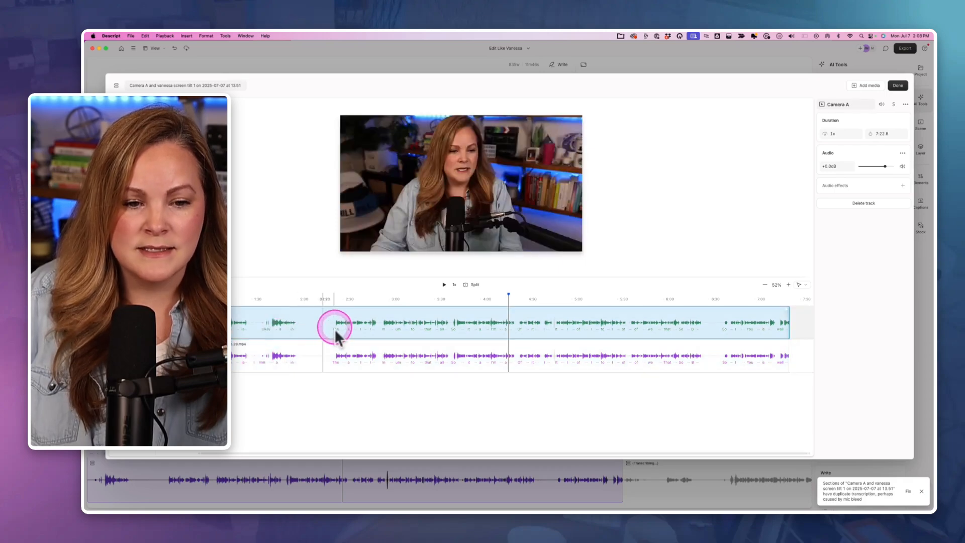
click(337, 358)
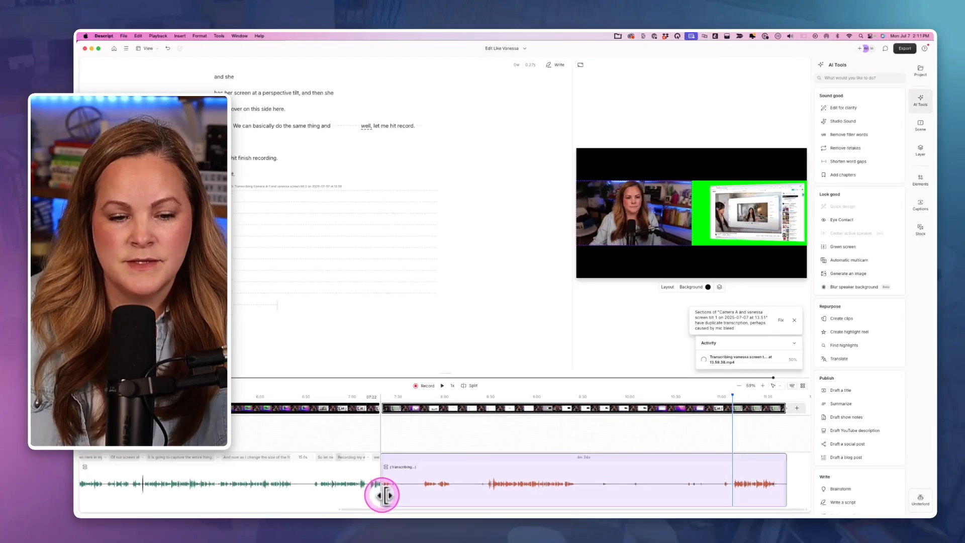
- Trim the start and end of the screen tilt 2 clip so that about 27 seconds remain
drag(384, 494, 453, 490)
drag(596, 487, 737, 479)
scroll(732, 479, up, 3)
scroll(732, 481, right, 3)
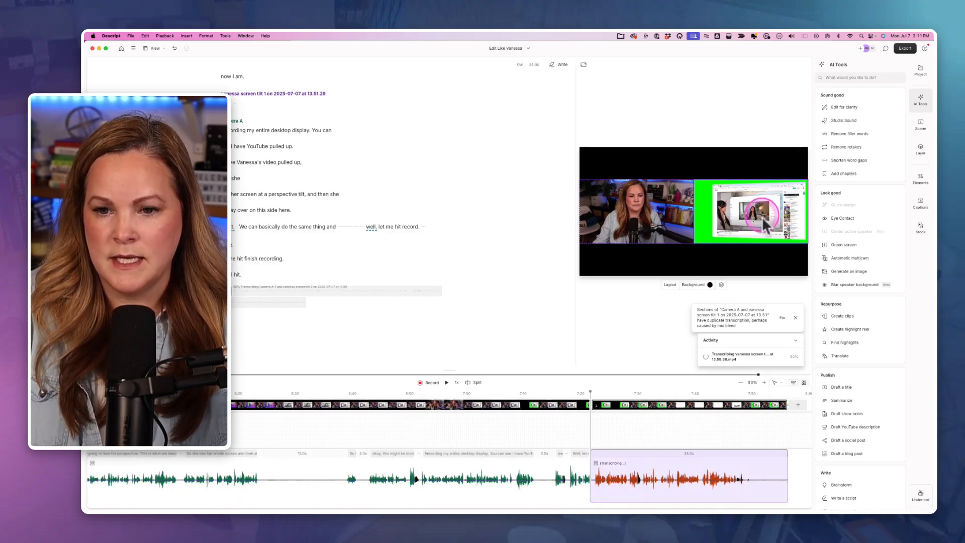
drag(788, 495, 745, 488)
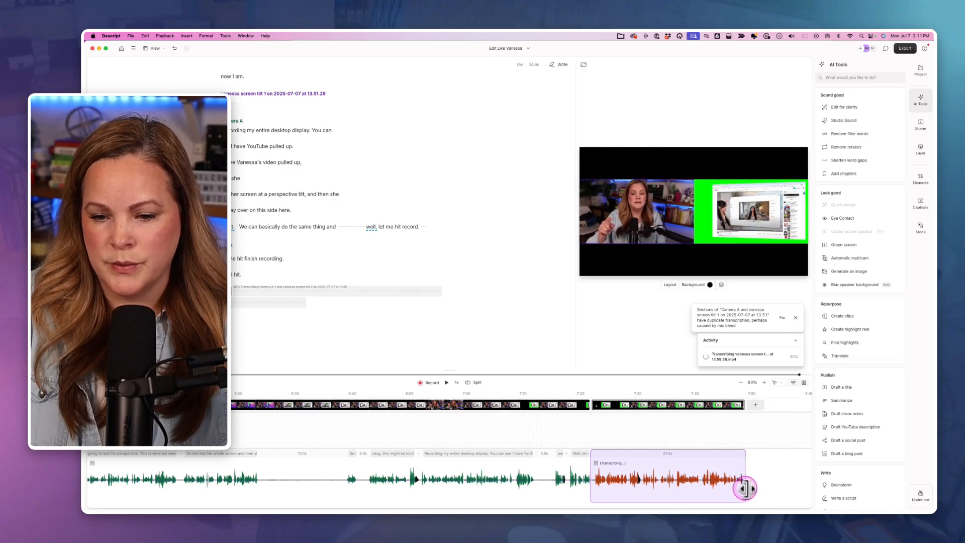
drag(745, 488, 744, 489)
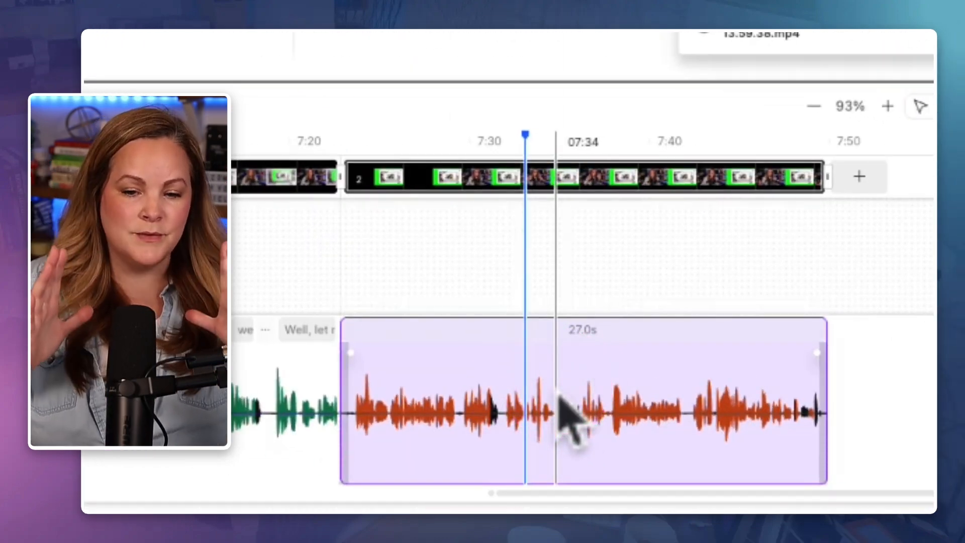
- Dismiss the duplicate-transcription notices and enlarge the video canvas by shrinking the script and timeline areas
click(470, 359)
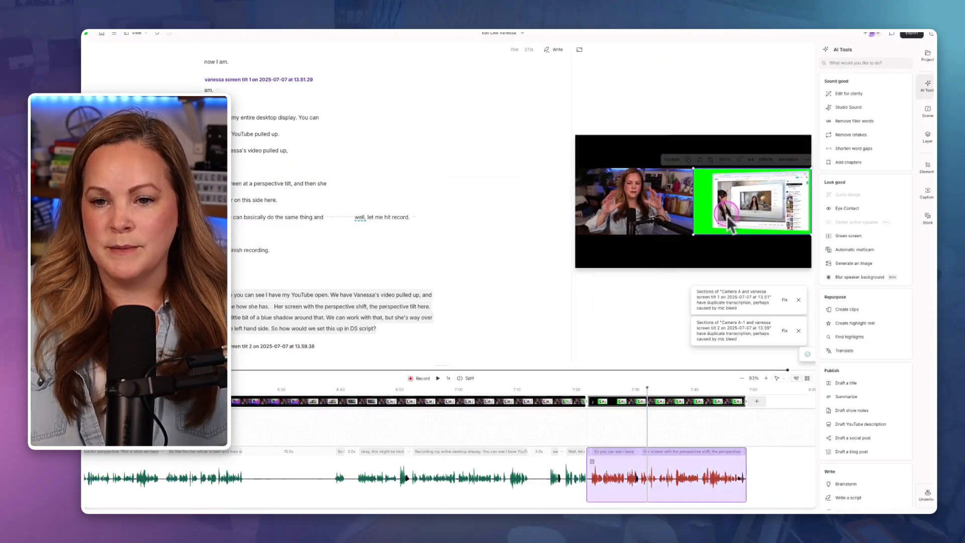
click(582, 284)
drag(577, 289, 238, 287)
click(778, 359)
click(795, 322)
click(795, 352)
drag(441, 370, 443, 429)
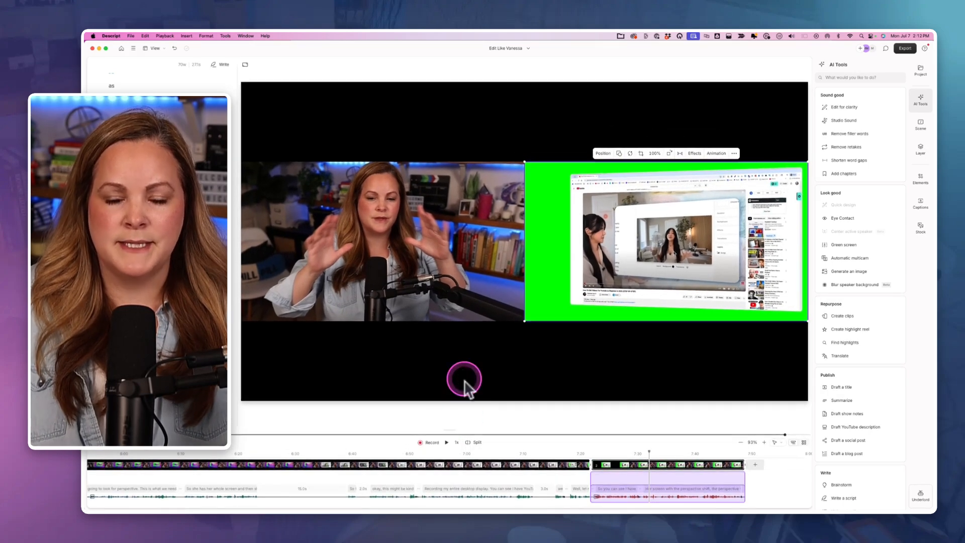
- Move the camera video to the upper part of the canvas and the green-screen recording to its lower-right corner
click(457, 279)
drag(449, 278, 469, 216)
drag(624, 267, 625, 349)
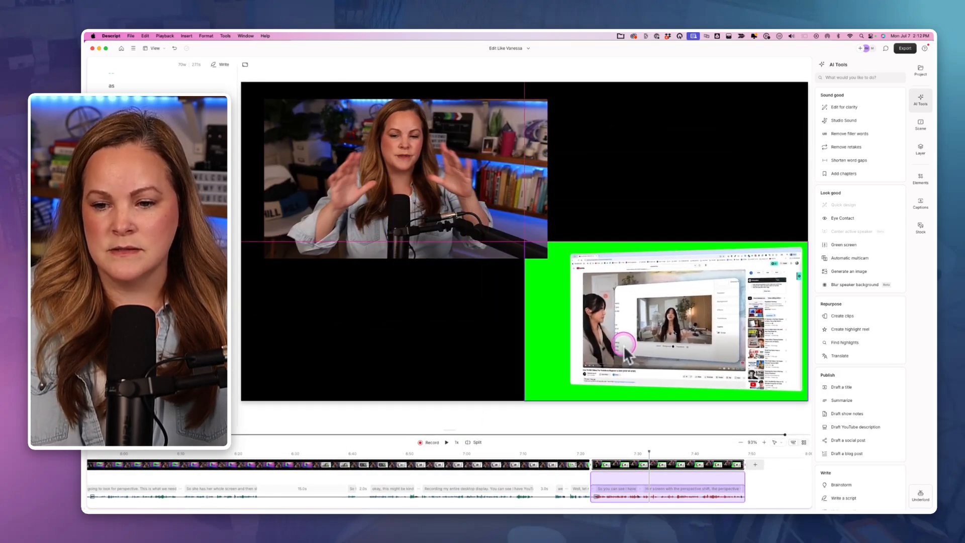
- Enlarge the green-screen recording to fill the whole canvas and move the camera video to the canvas's lower-left area
drag(478, 277, 300, 181)
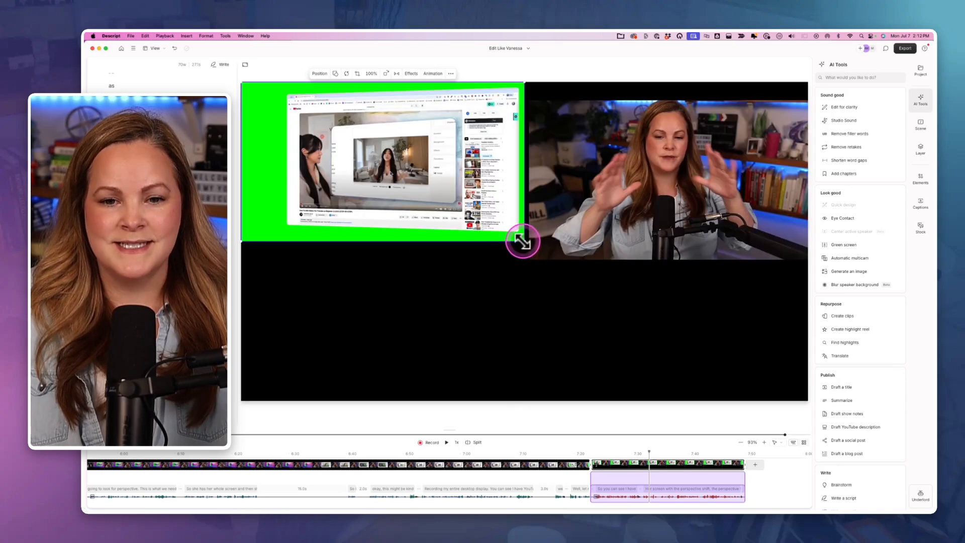
drag(524, 242, 807, 395)
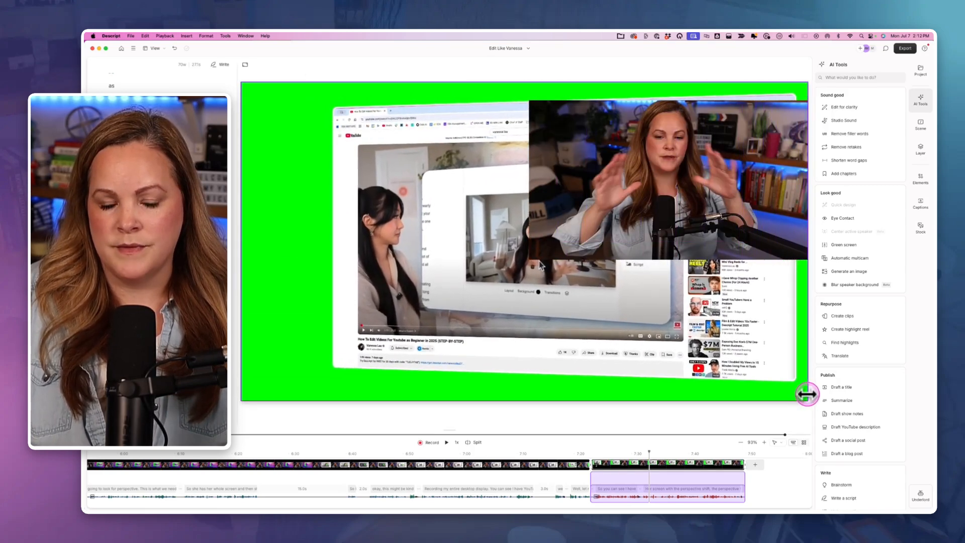
click(635, 213)
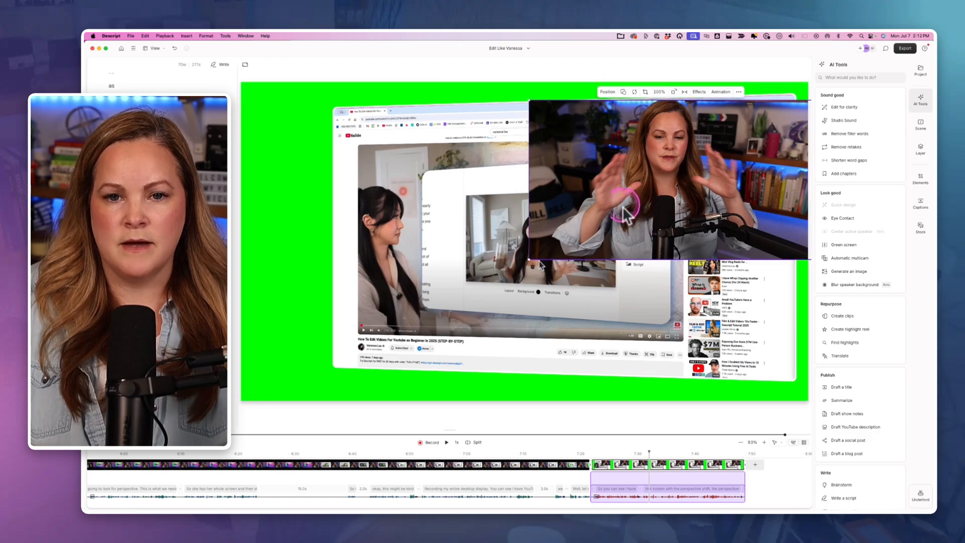
drag(637, 216, 373, 239)
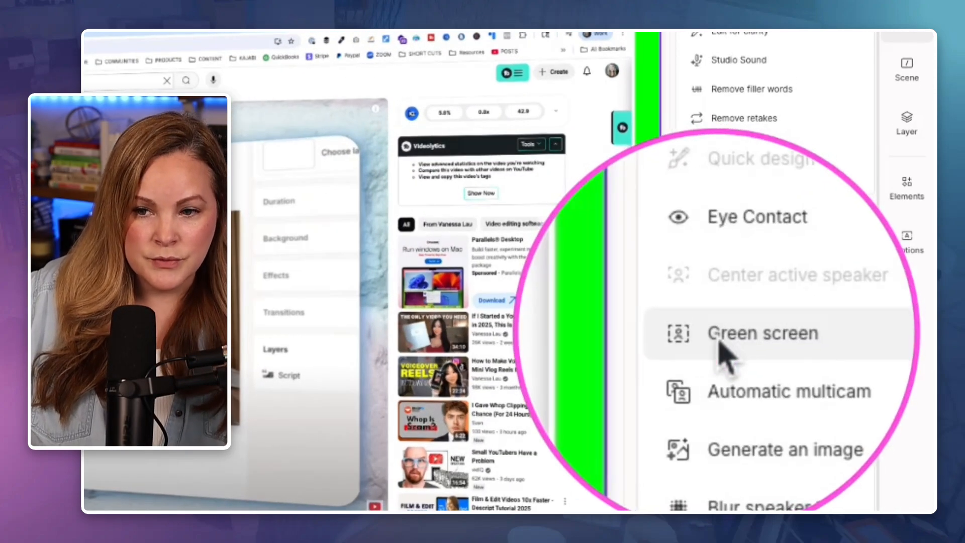
- Add a Chroma key visual effect to the green-screen recording layer
mouse_move(719, 342)
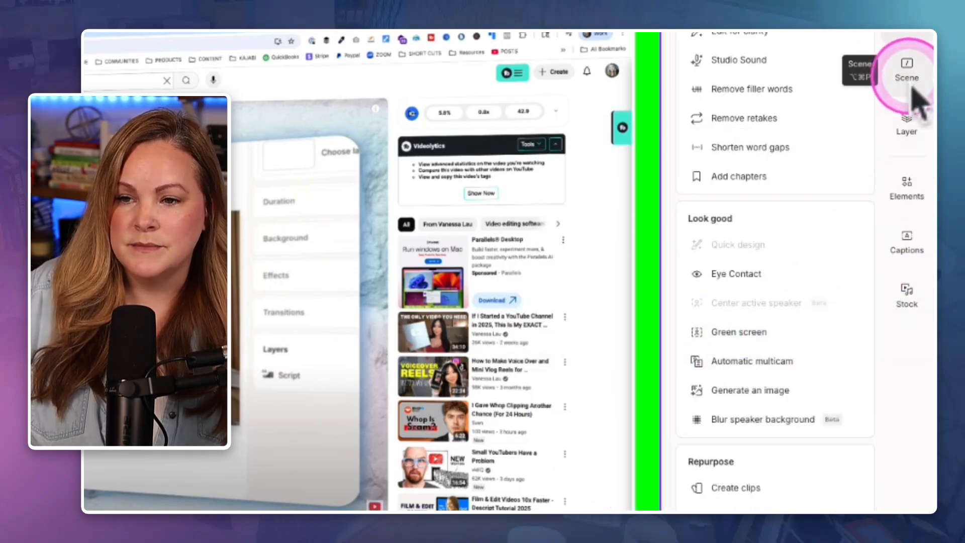
click(913, 136)
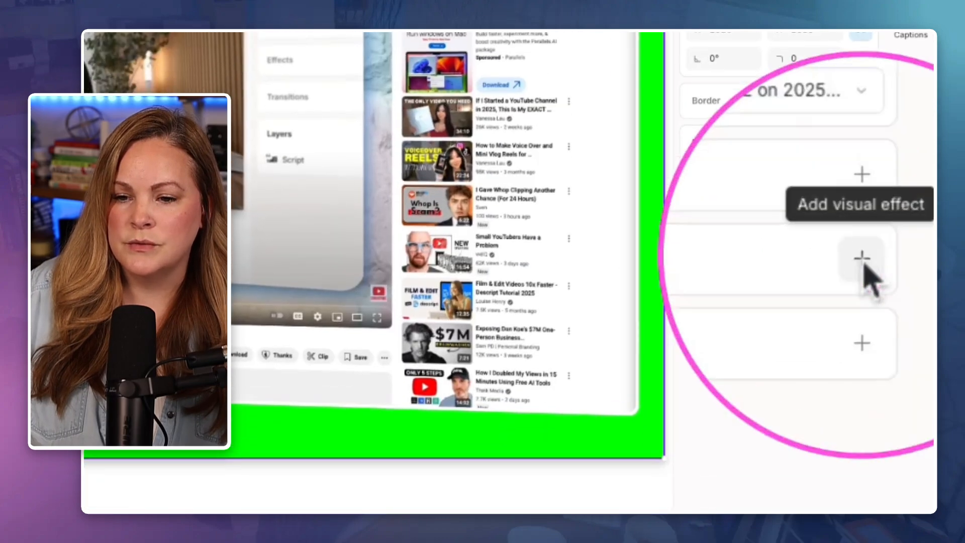
click(861, 257)
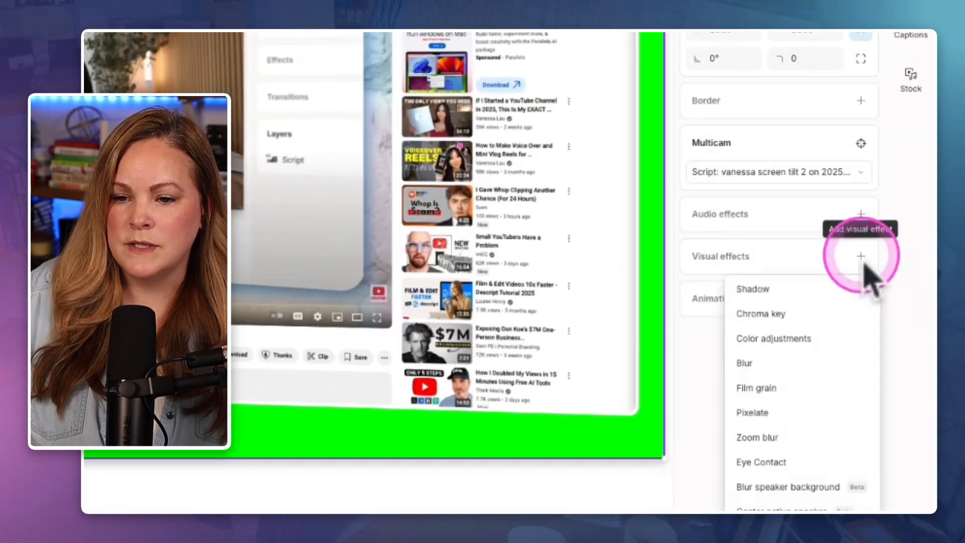
click(778, 315)
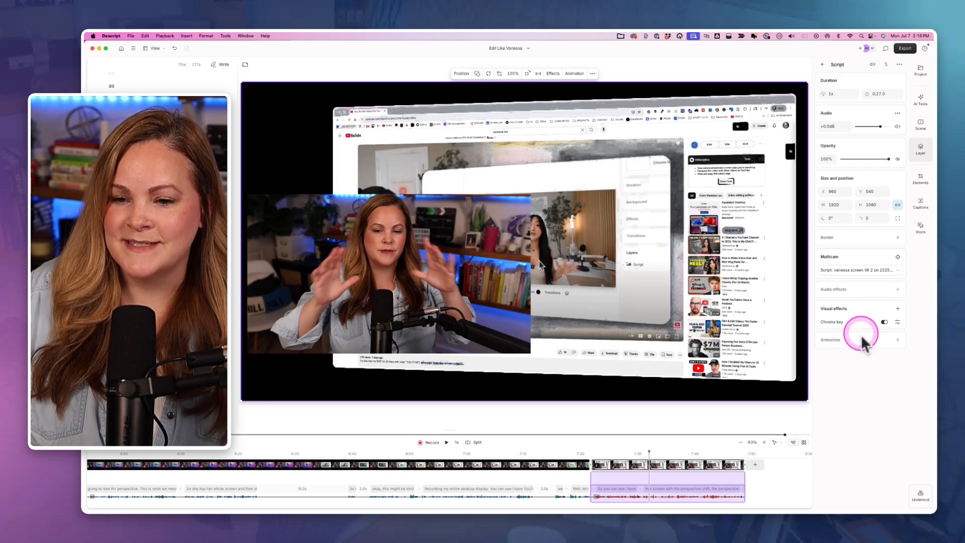
- Reduce the chroma key's similarity and smoothness so that the recording keeps its own colors while the green is removed
click(898, 323)
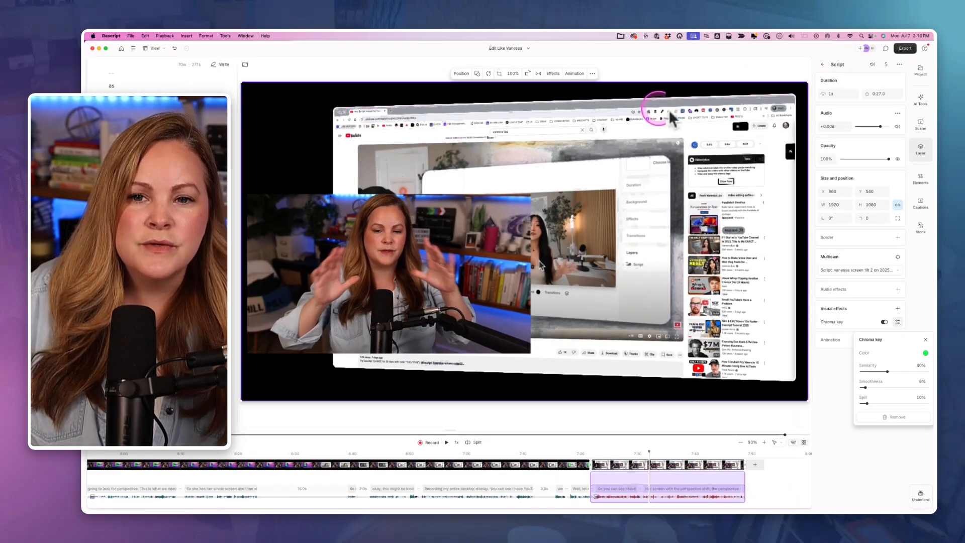
drag(888, 371, 889, 372)
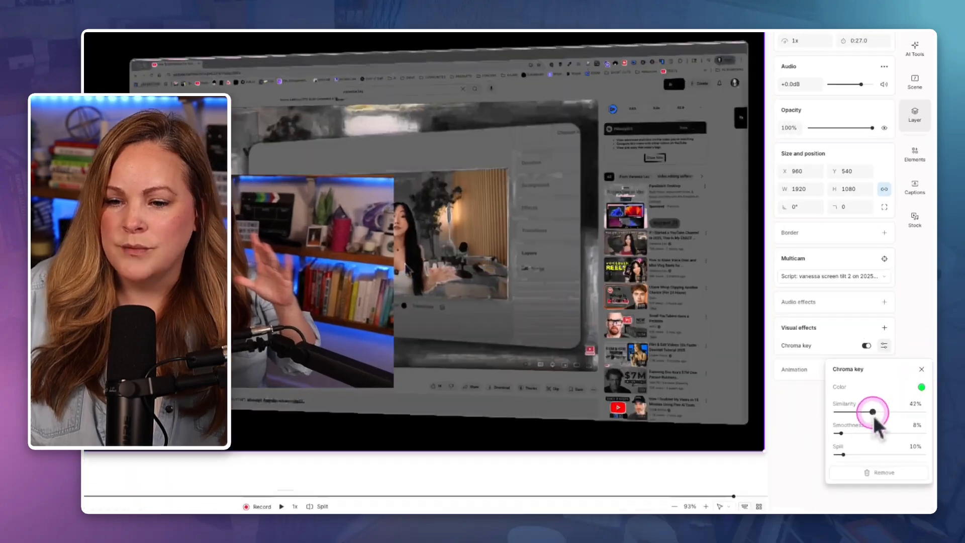
drag(874, 419, 837, 440)
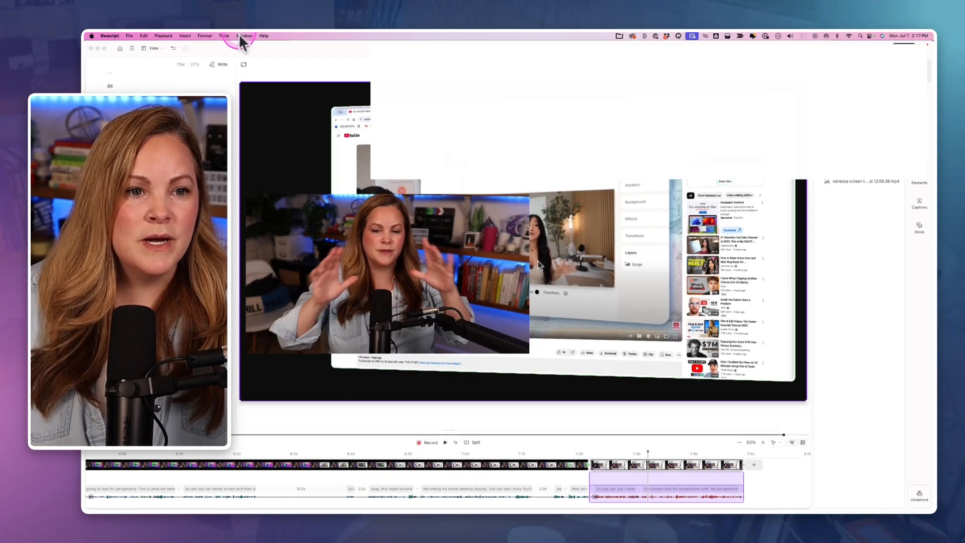
- Import blue background image.png into the project files and add it to the scene as a new layer
click(240, 37)
click(191, 70)
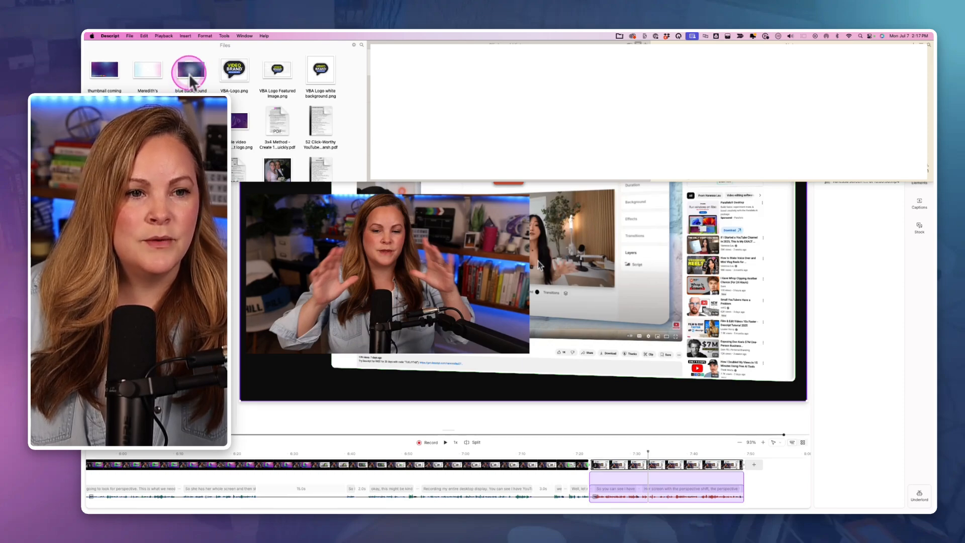
drag(218, 78, 860, 216)
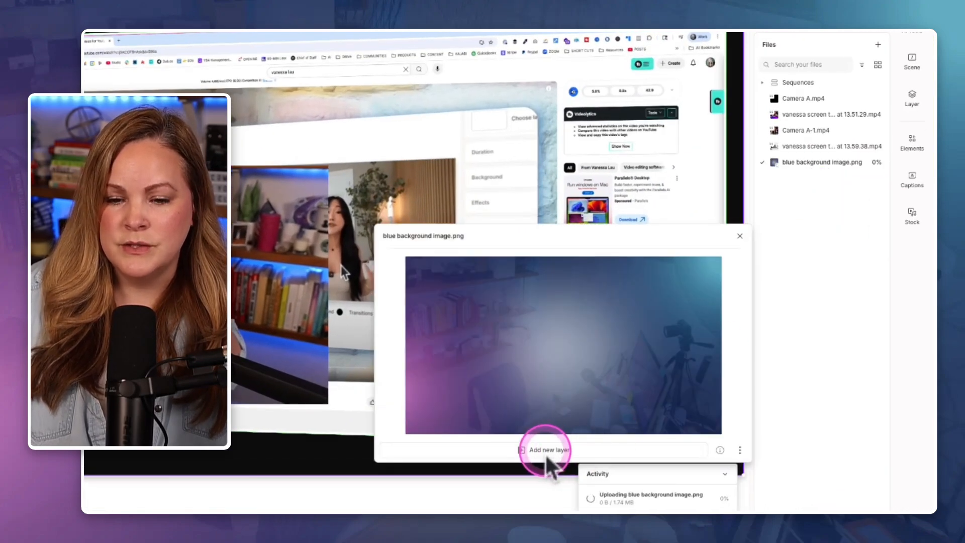
click(546, 451)
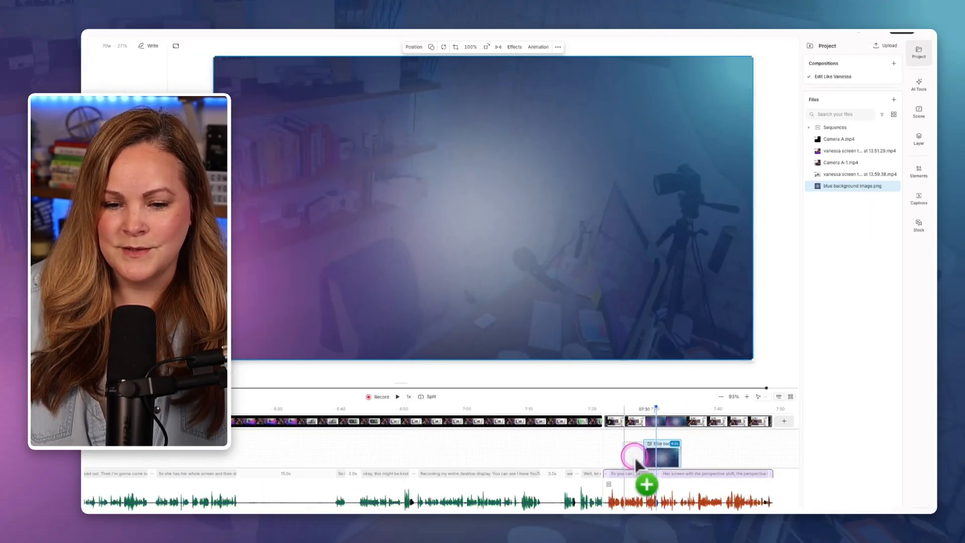
- Stretch the blue background layer across the whole screen tilt 2 clip and move it to the bottom of the layer stack
drag(635, 457, 779, 431)
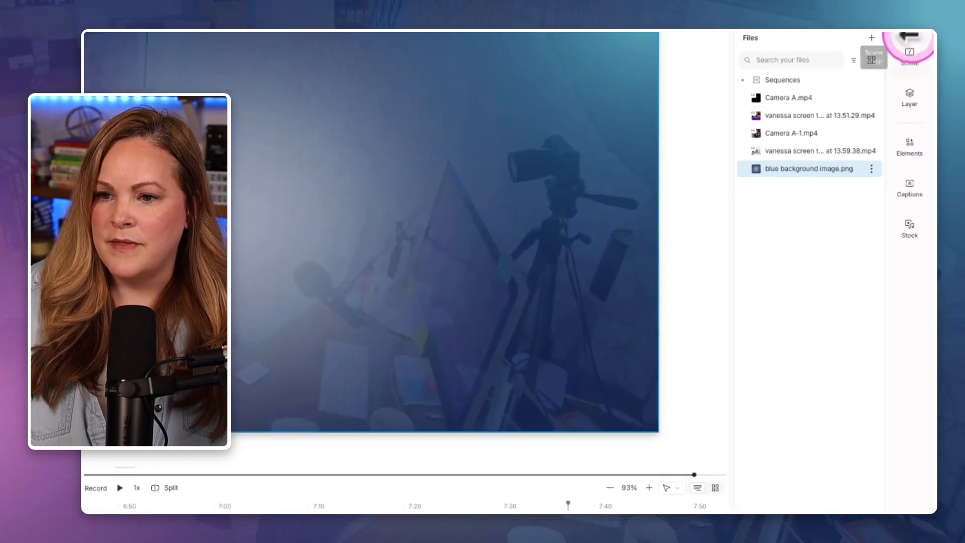
click(910, 60)
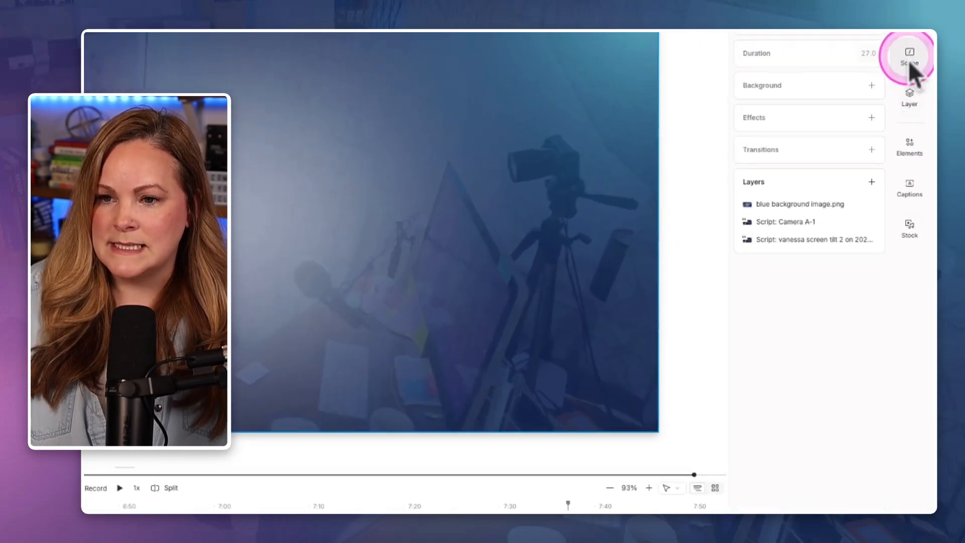
drag(776, 207, 775, 246)
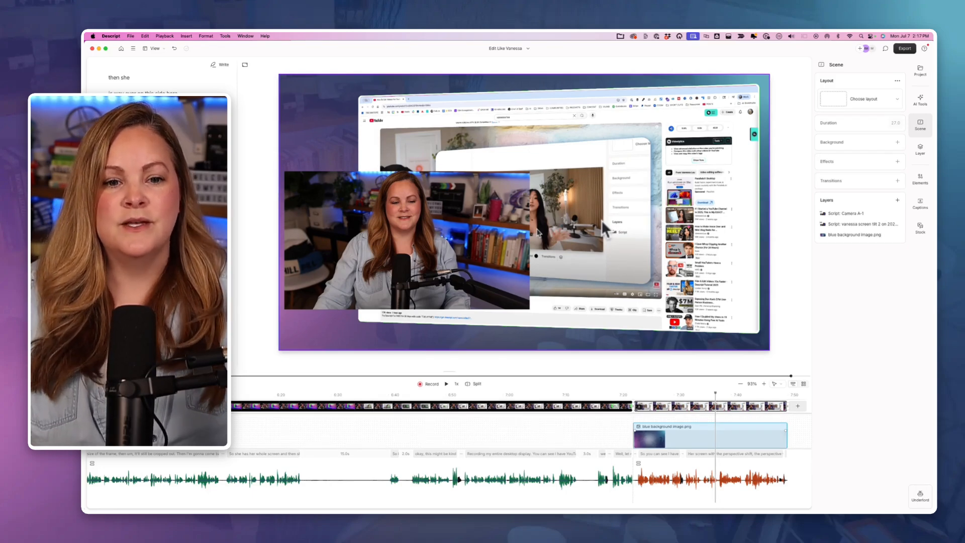
- Nudge the screen recording slightly down, and enlarge the camera video to the canvas's full height, shifted to the left side
drag(398, 250, 593, 243)
click(423, 198)
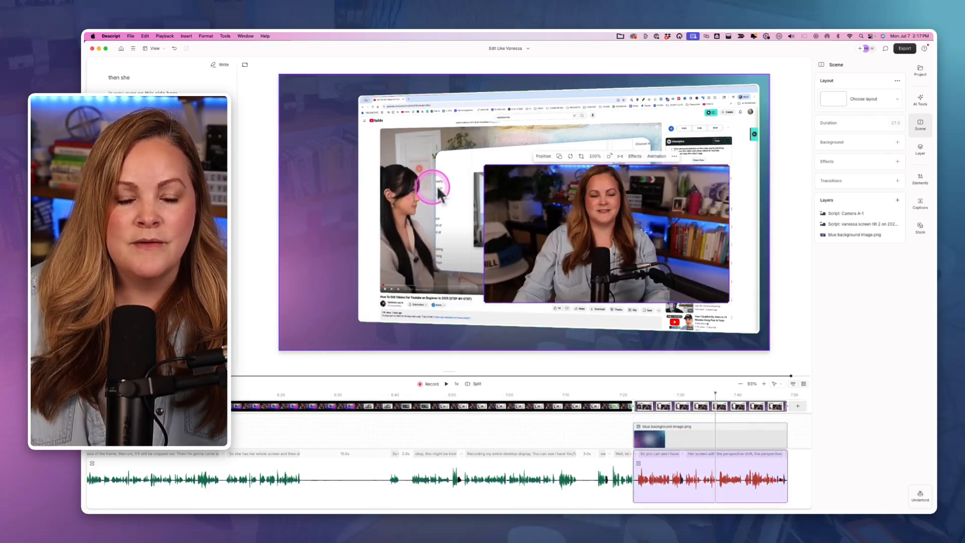
drag(422, 159, 474, 233)
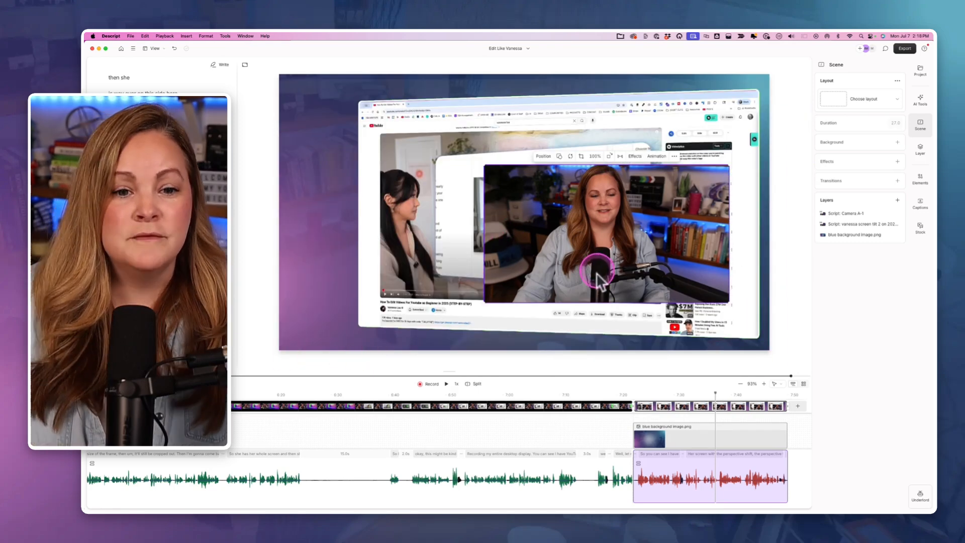
drag(603, 274, 582, 395)
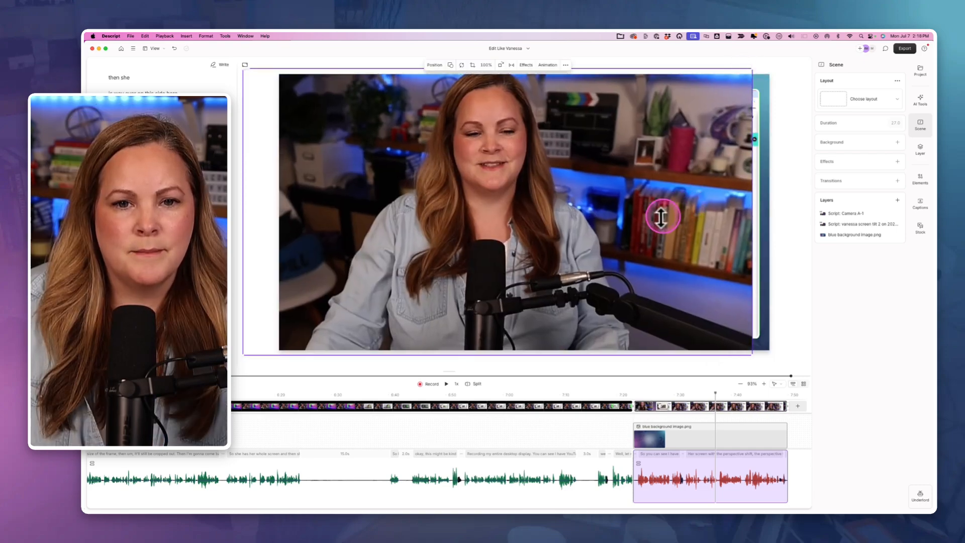
drag(661, 216, 539, 230)
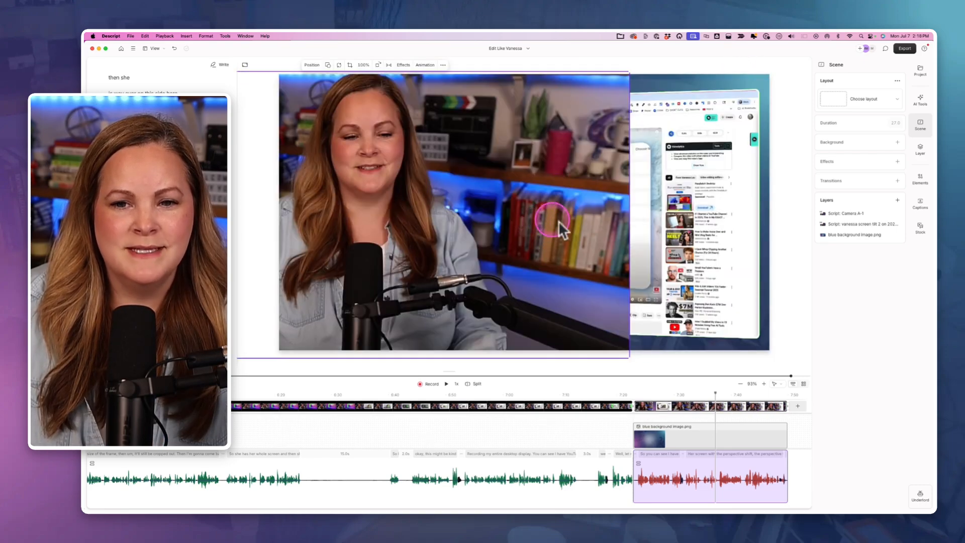
- Bring the screen recording in front of the camera video, shrink it toward the canvas's right side and adjust the arrangement
drag(841, 219, 838, 229)
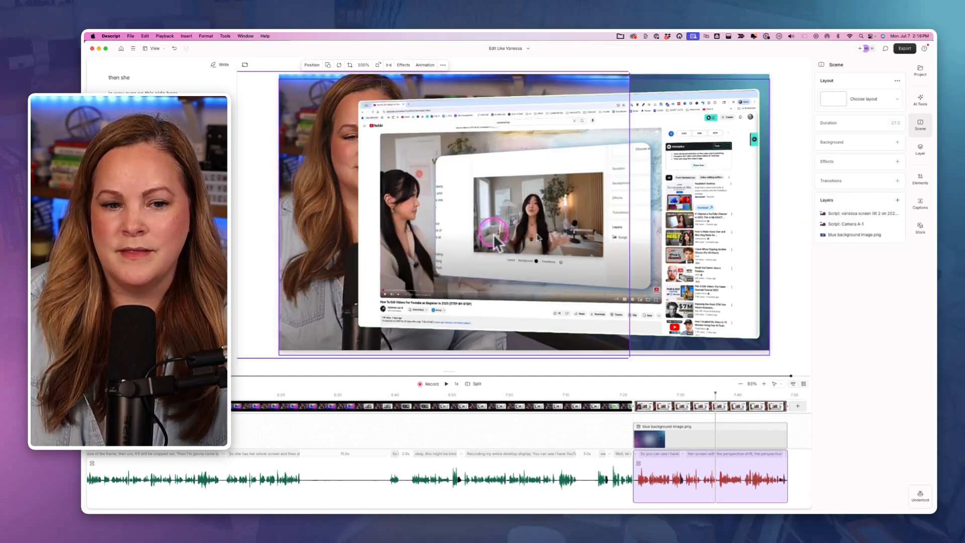
click(733, 344)
drag(770, 353, 689, 324)
drag(553, 240, 599, 230)
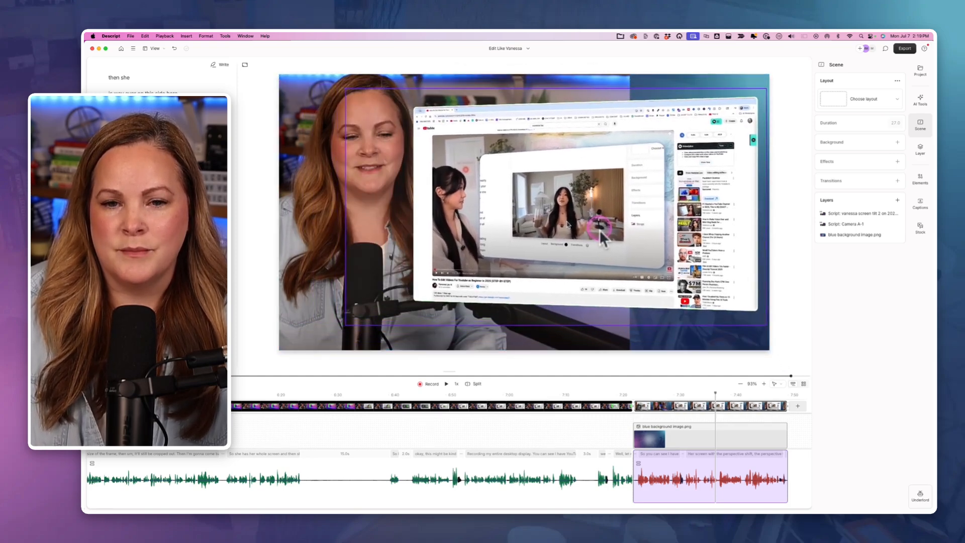
click(265, 213)
drag(315, 219, 336, 282)
drag(595, 85, 611, 80)
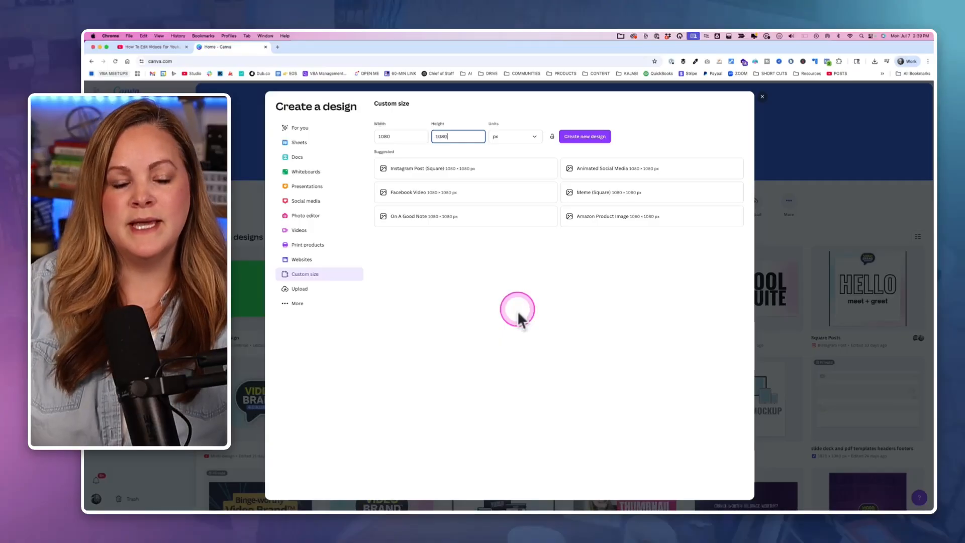
- In Canva, create a custom 1080 × 1080 px design and paste the green gradient graphic onto its page
click(579, 143)
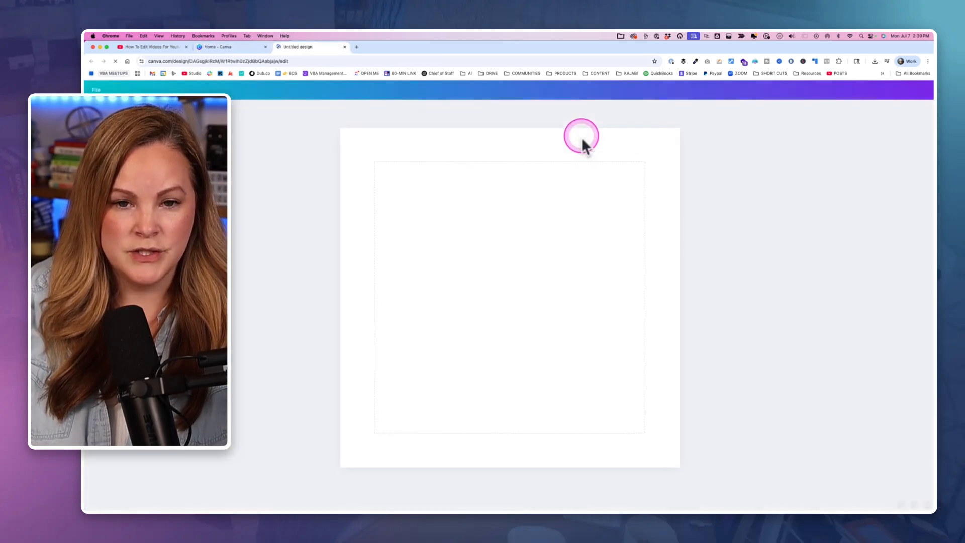
click(440, 232)
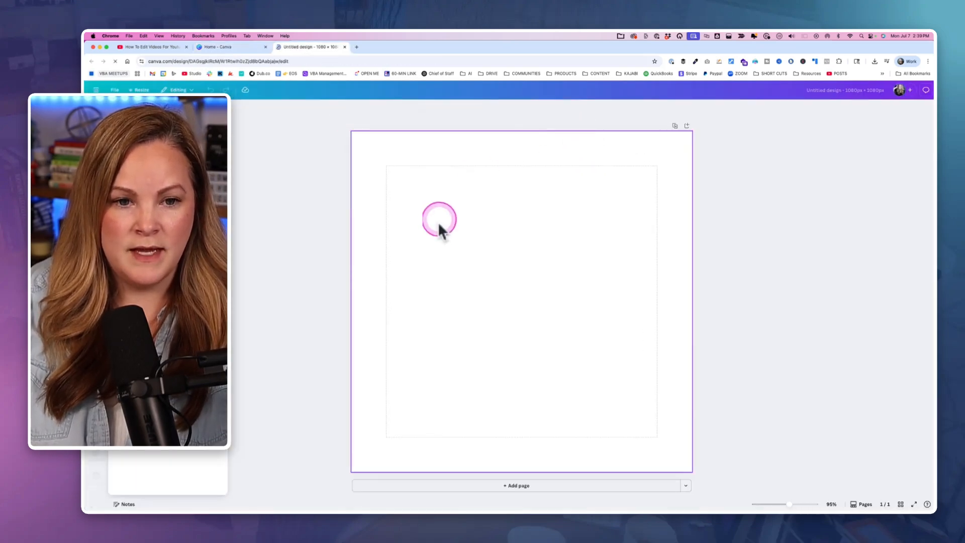
key(super+v)
drag(525, 304, 469, 335)
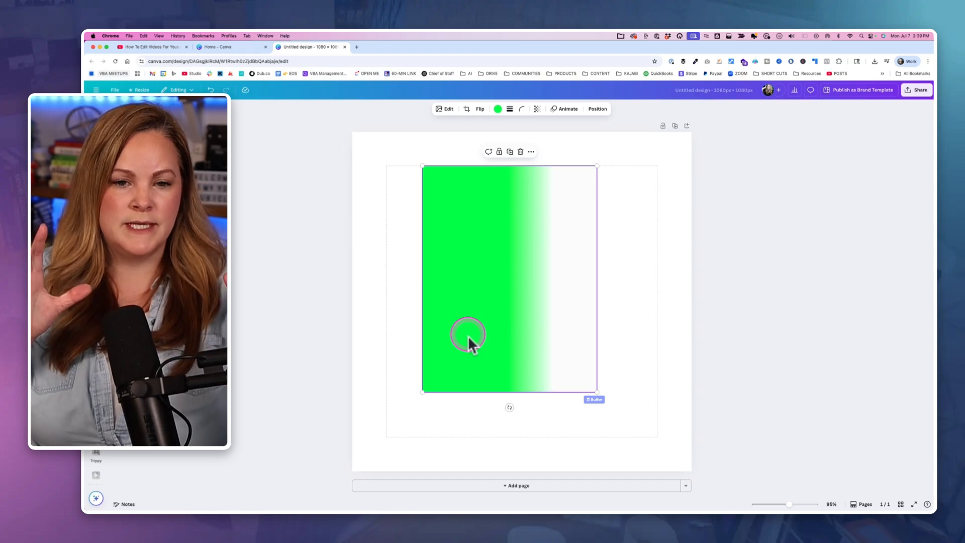
- Rotate the green gradient by 180 degrees and fit it to the page's full height along the right edge
click(97, 136)
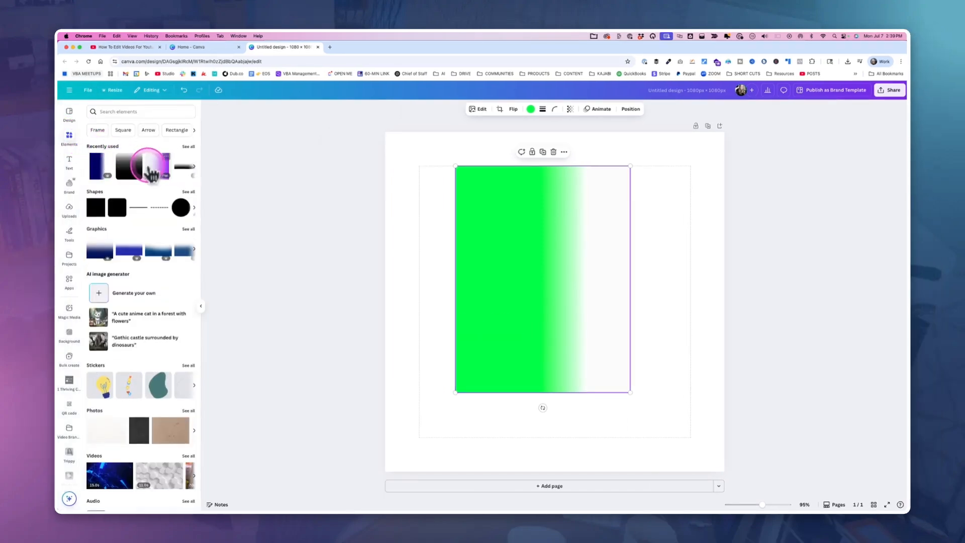
click(128, 113)
drag(479, 241, 489, 253)
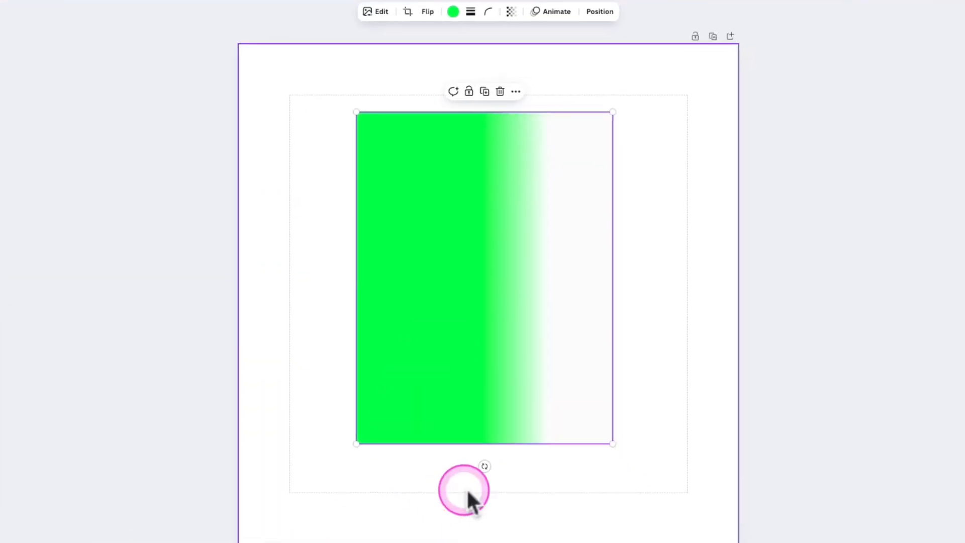
drag(484, 467, 485, 198)
- Try a green square over the gradient and open the download options for the design
click(546, 350)
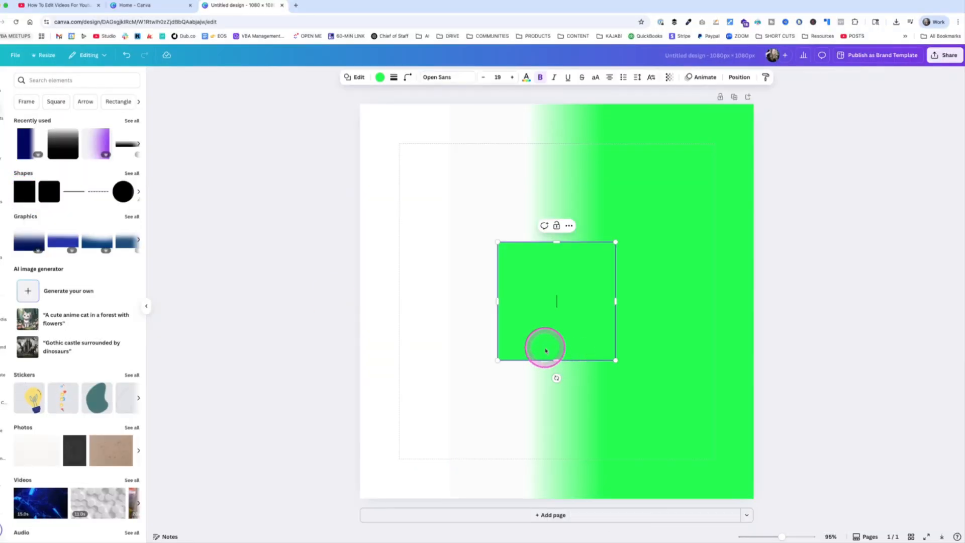
drag(546, 350, 815, 462)
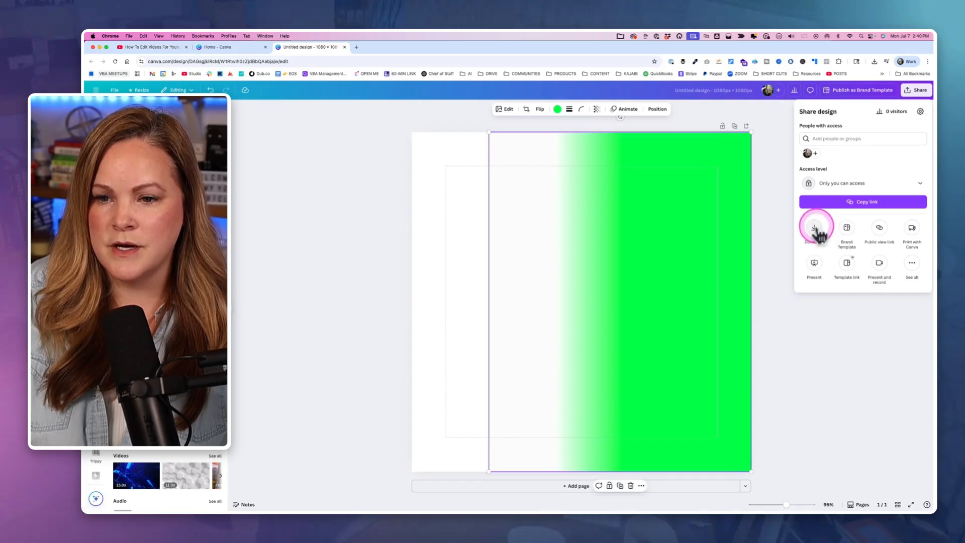
click(814, 229)
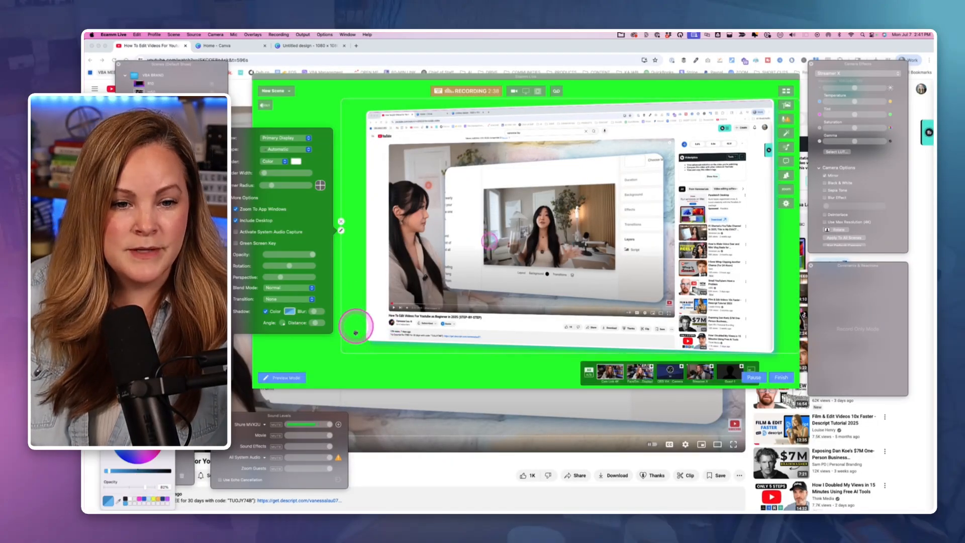
- In Ecamm Live, shrink the tilted screen share slightly and shift it toward the right side of the green scene
drag(343, 352, 371, 338)
drag(526, 275, 533, 282)
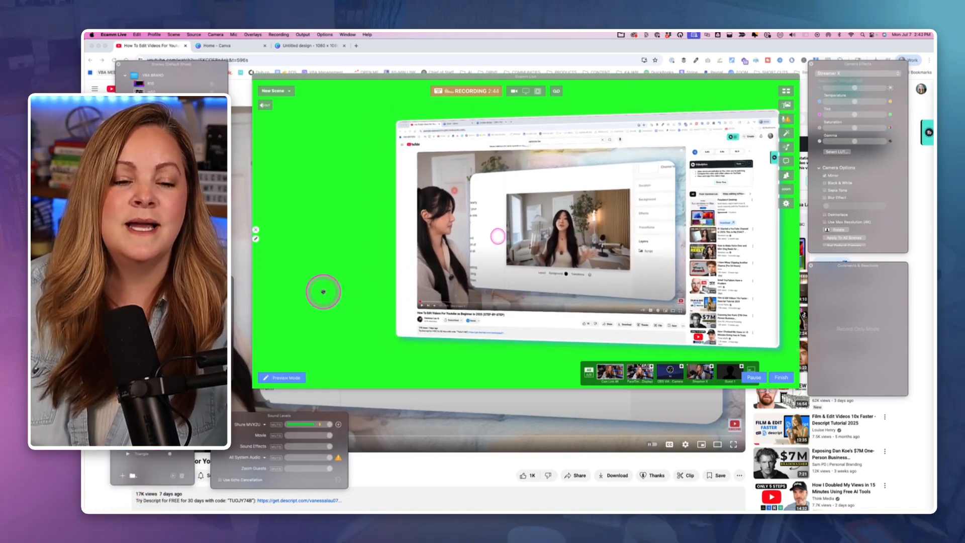
click(351, 286)
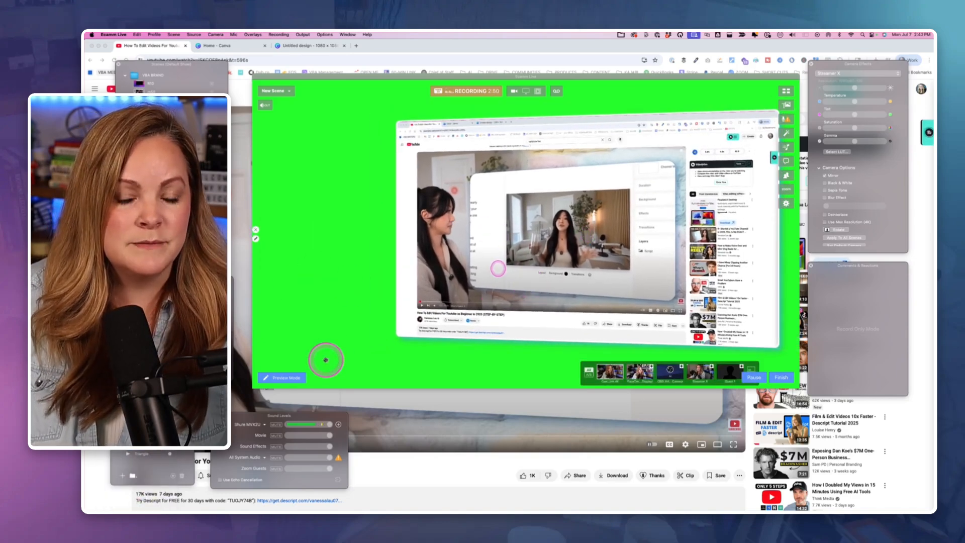
click(436, 323)
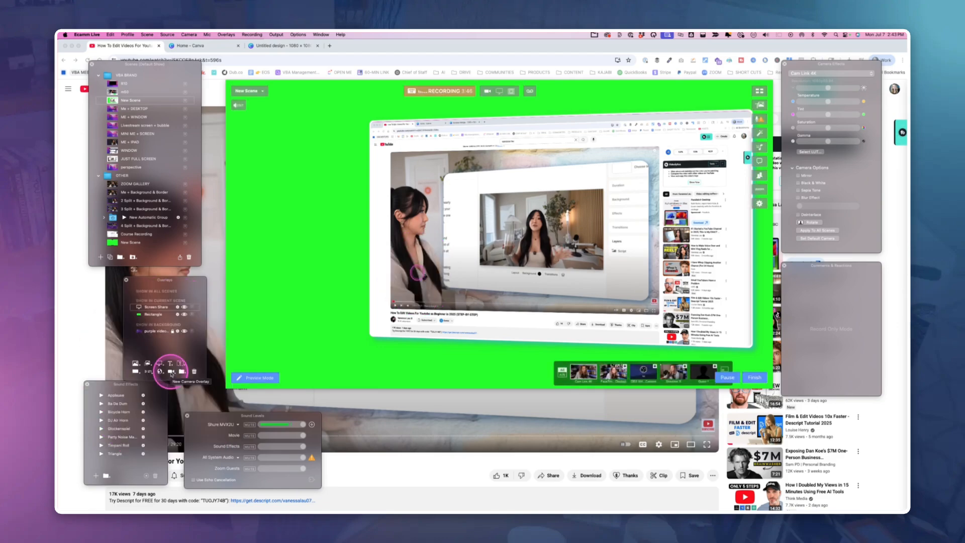
- Add a camera overlay to the green scene, try Cam Link 4K as its video source, and settle on Streamer X
click(172, 374)
mouse_move(404, 292)
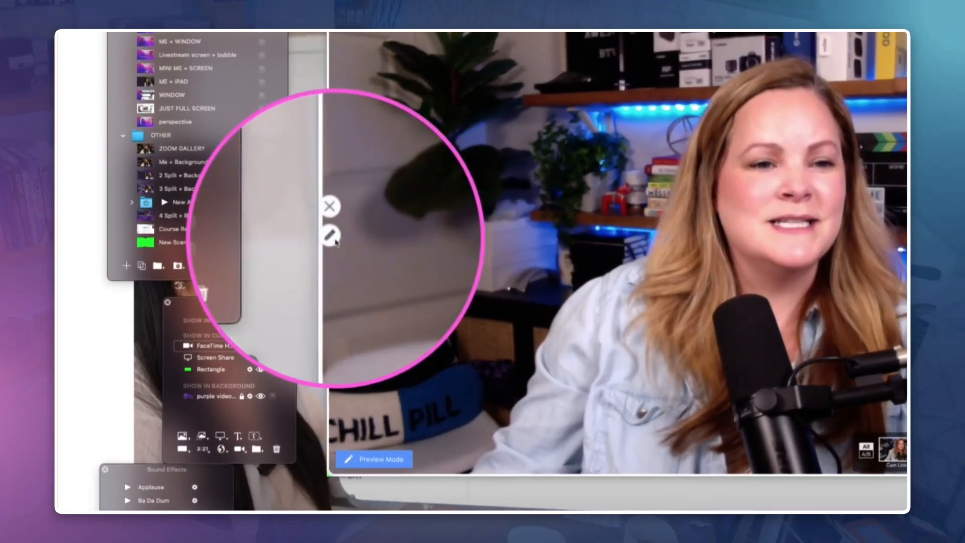
click(333, 238)
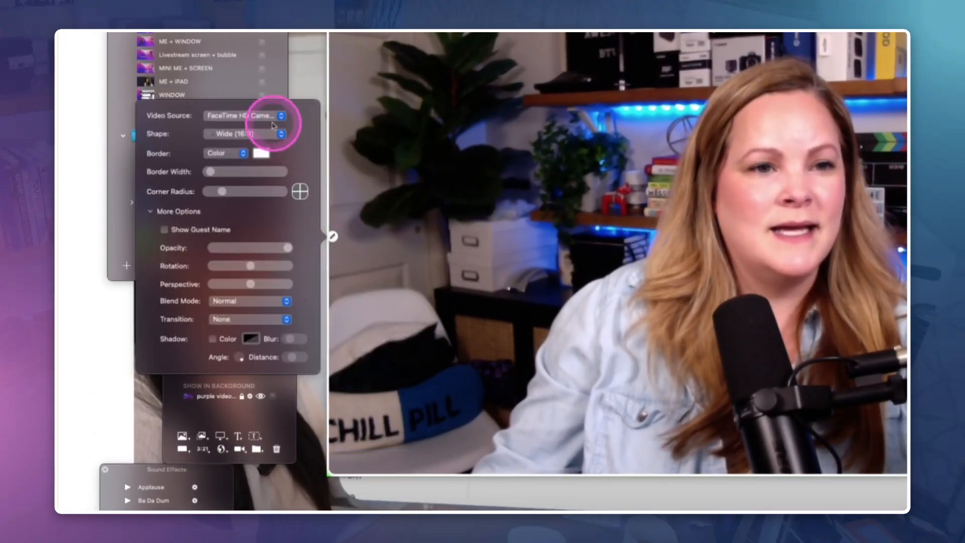
click(270, 118)
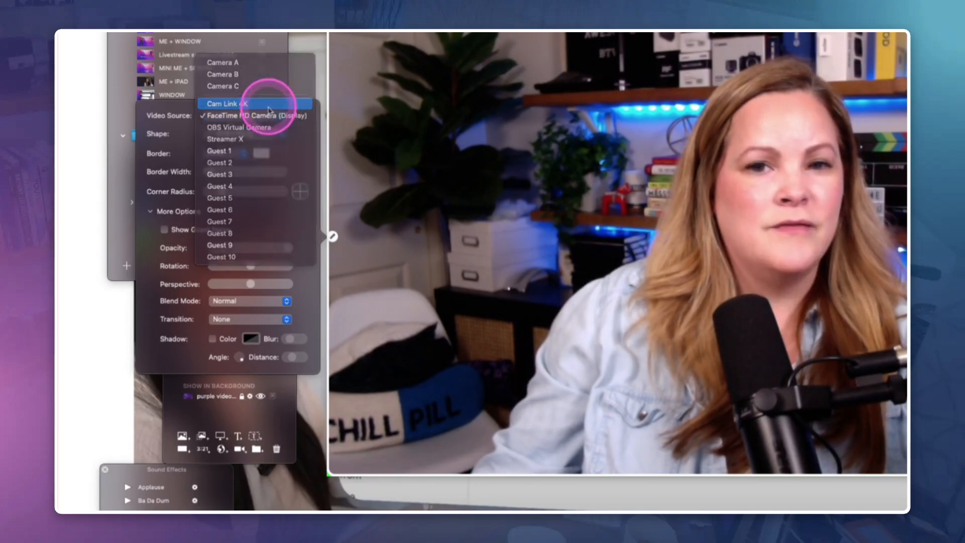
click(270, 104)
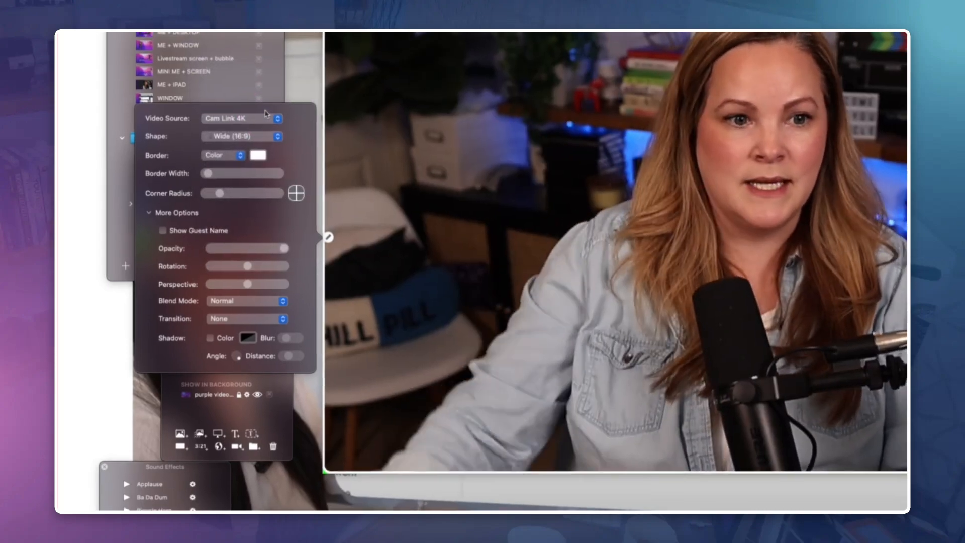
click(267, 116)
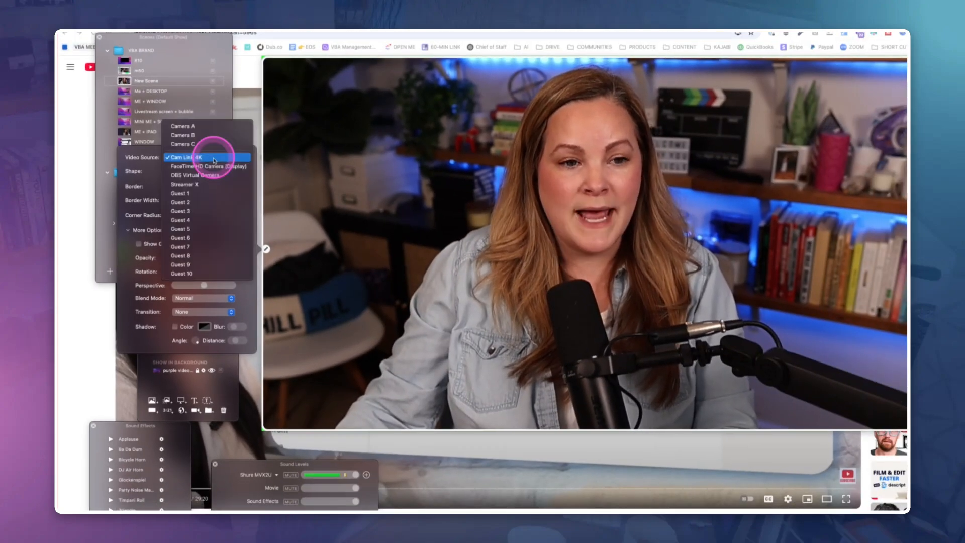
click(203, 185)
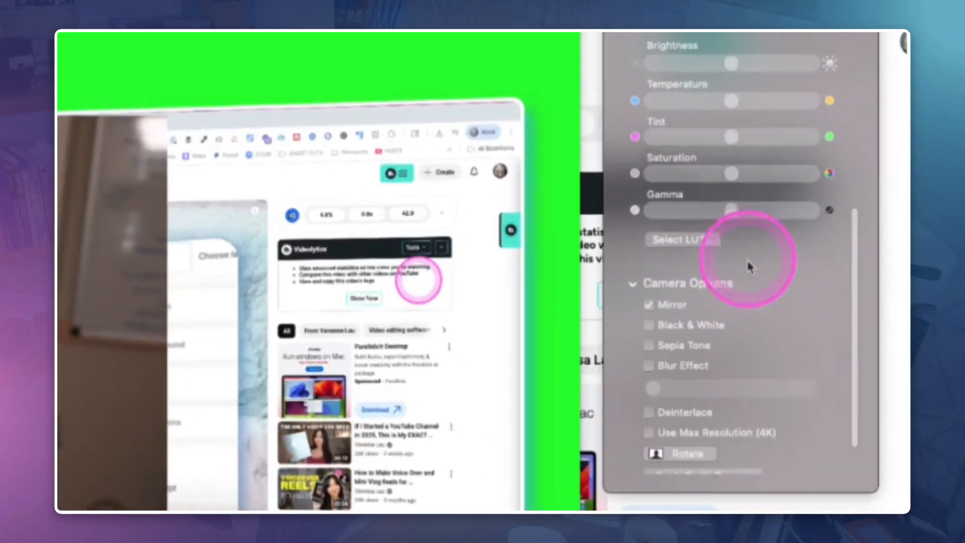
- Try the Streamer X camera without mirroring and turn Mirror back on
scroll(747, 264, down, 2)
click(651, 259)
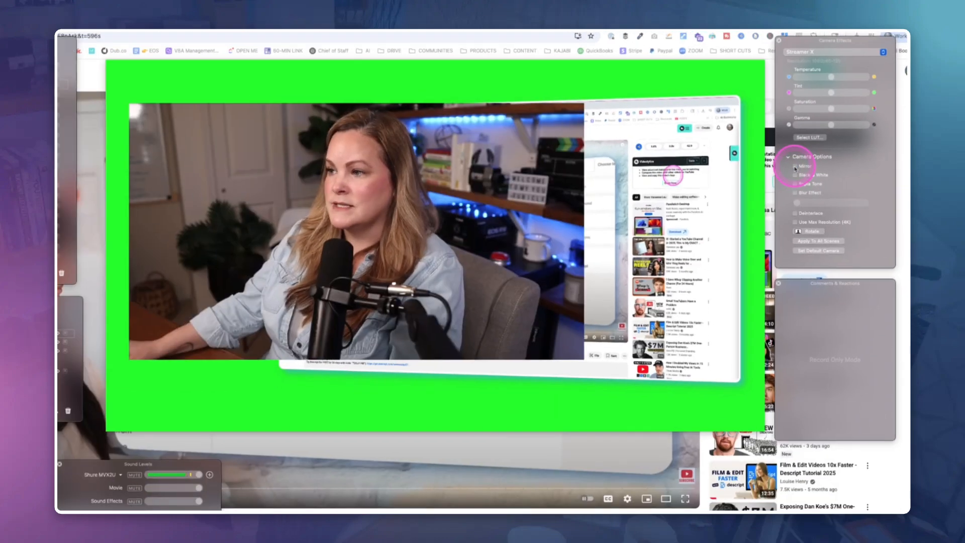
click(796, 167)
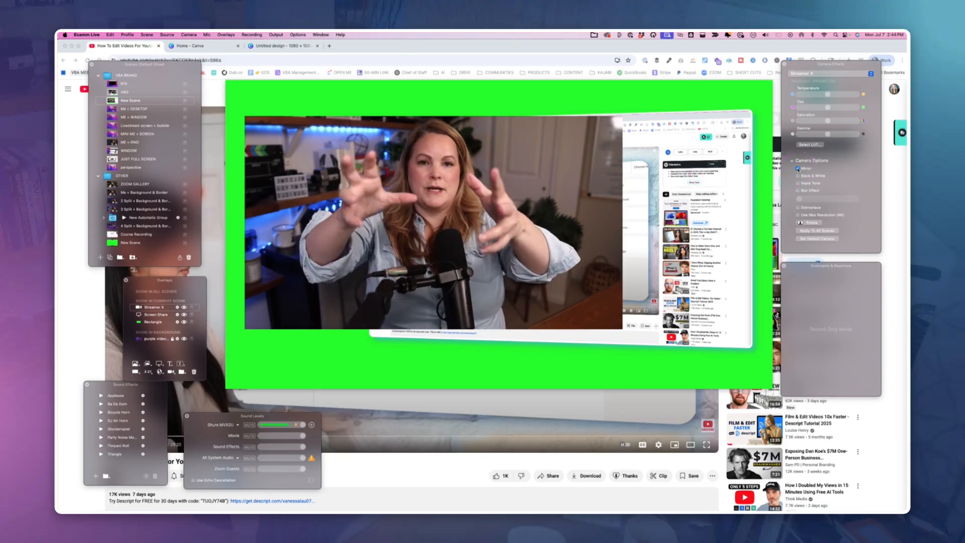
- Enlarge the Streamer X camera to cover the left part of the scene at full height, layered behind the Screen Share overlay
drag(485, 286, 466, 251)
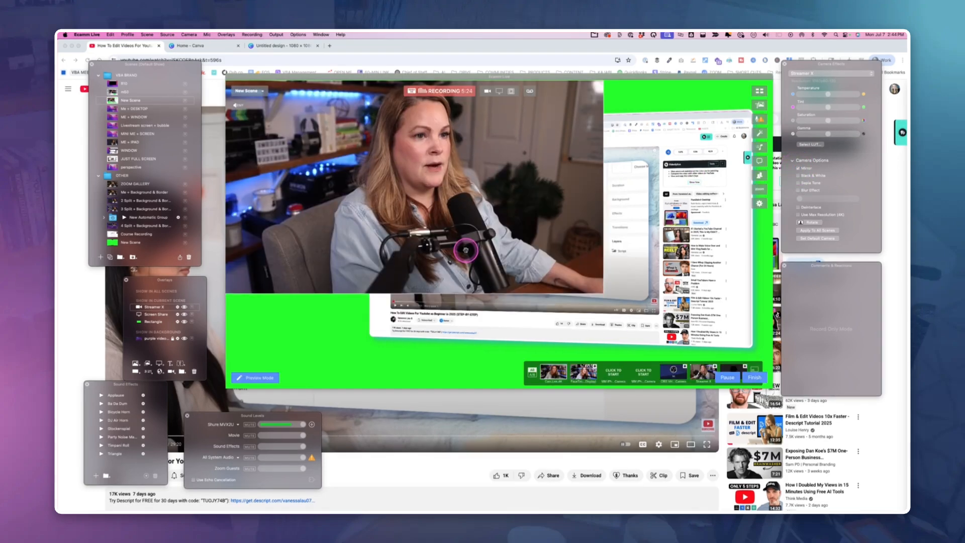
drag(602, 291, 423, 290)
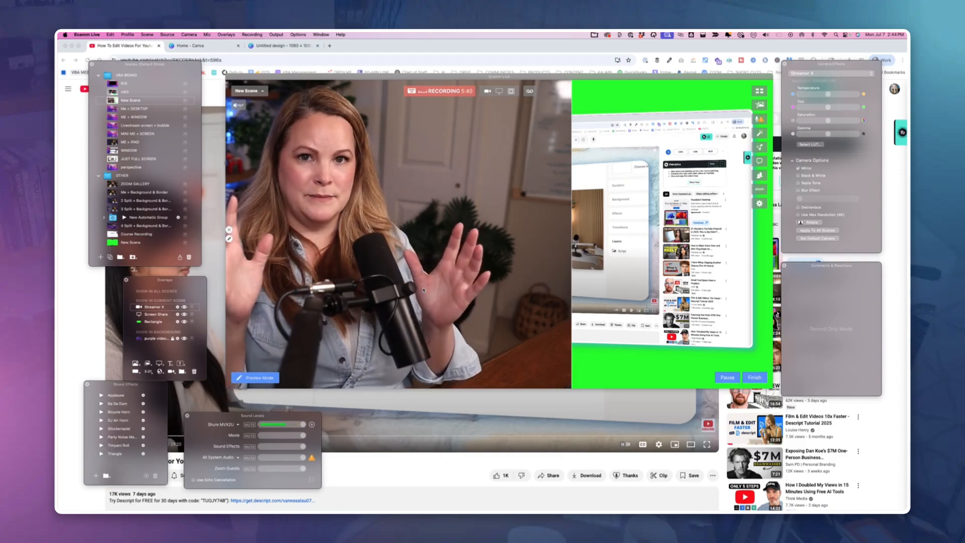
drag(469, 301, 469, 300)
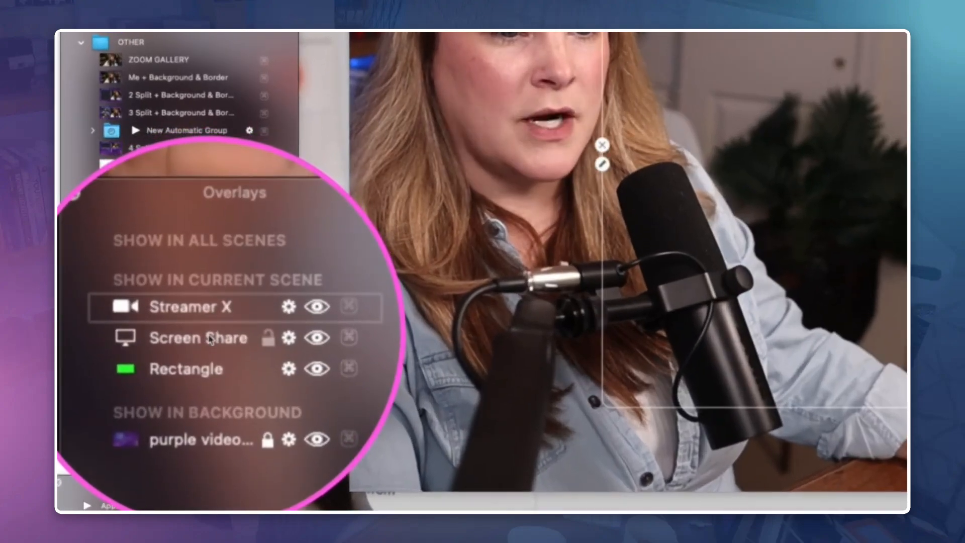
drag(202, 335, 204, 319)
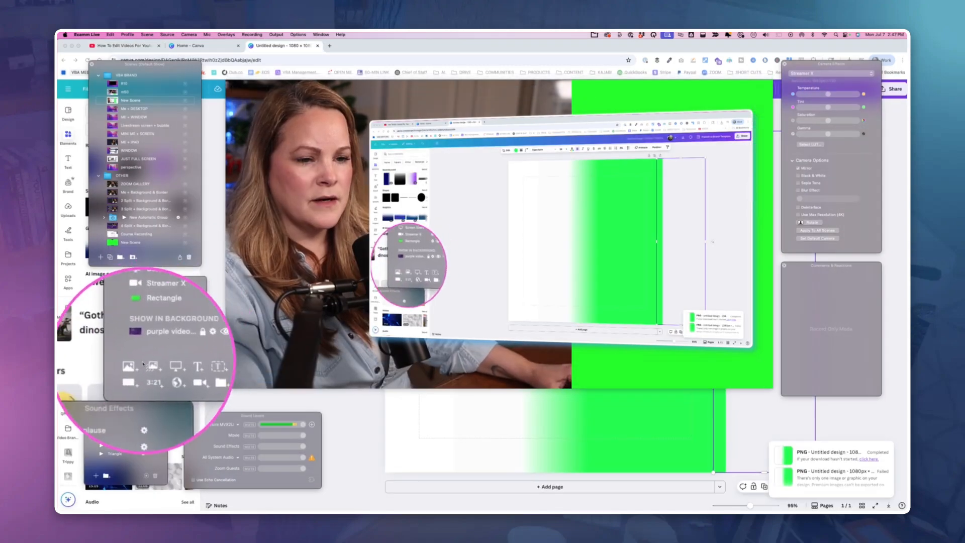
- Add Untitled design.png as an image overlay, align its gradient over the camera's right edge, and layer it beneath the Screen Share
key(Escape)
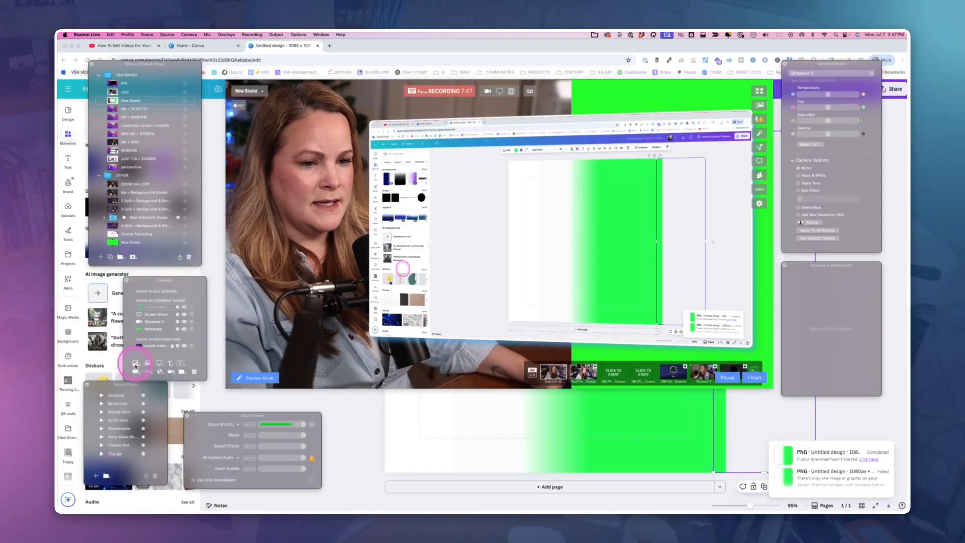
click(134, 363)
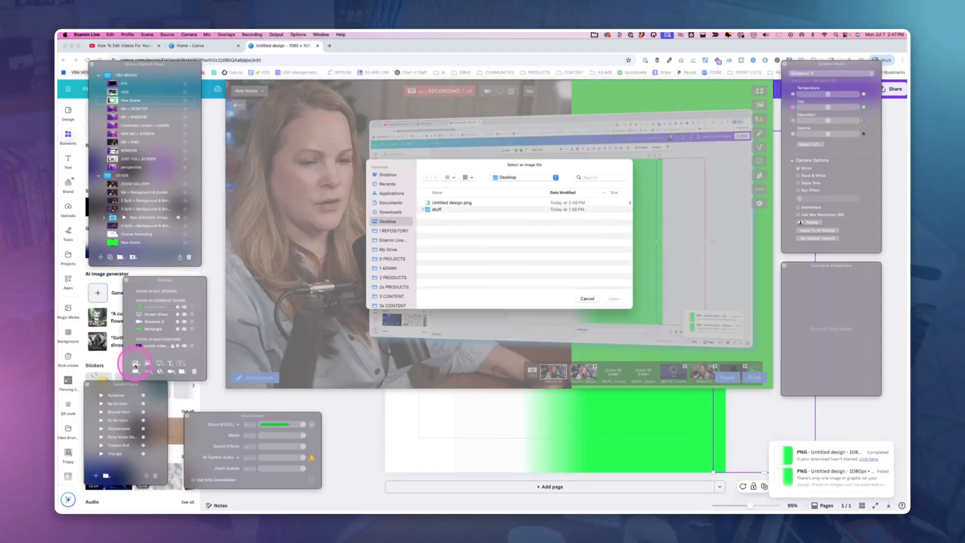
double_click(453, 206)
drag(620, 231, 576, 231)
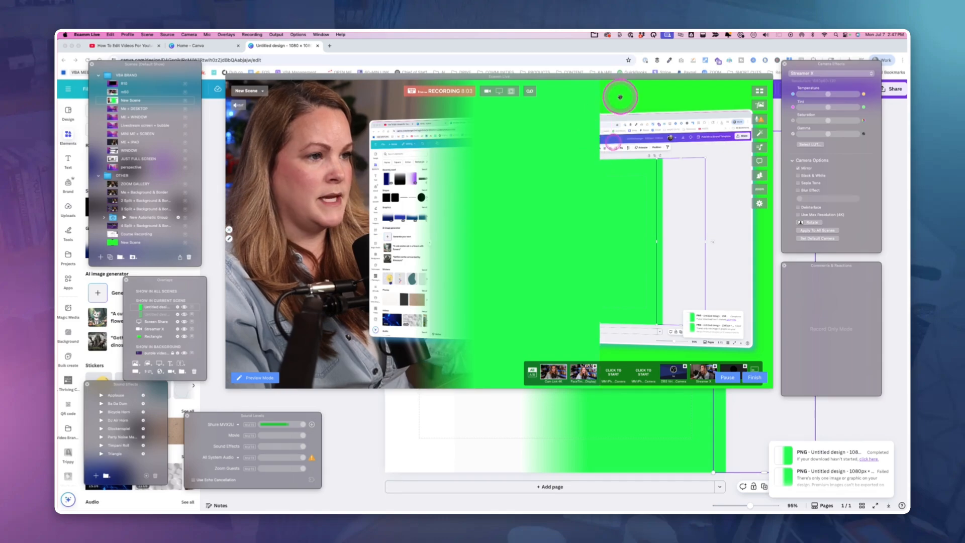
drag(152, 322, 149, 307)
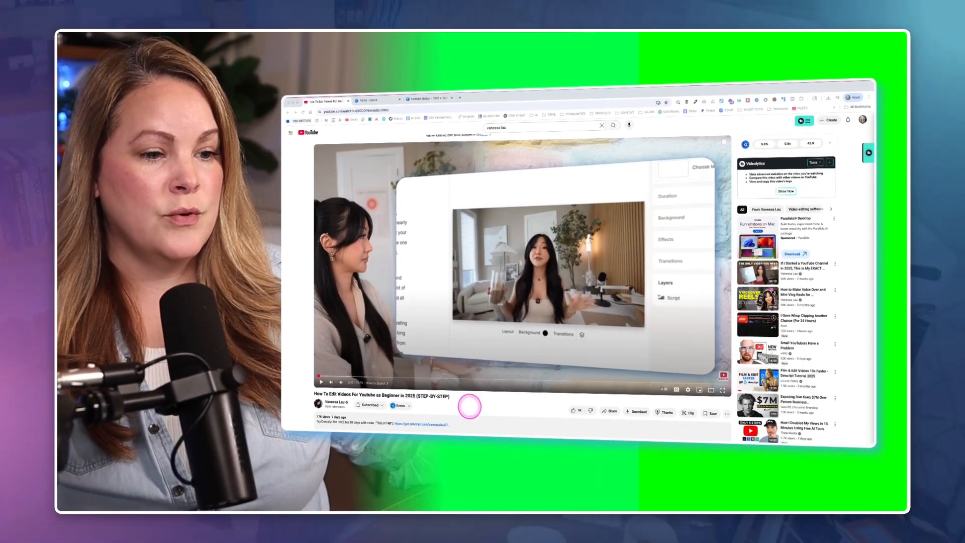
- Scroll the YouTube page down and back up to demonstrate it in the tilted screen share
scroll(469, 407, down, 15)
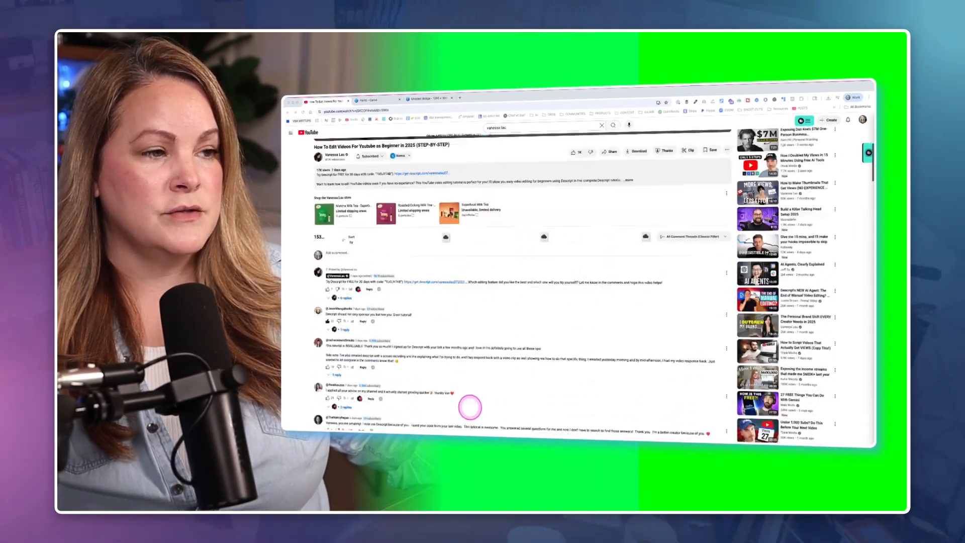
scroll(468, 406, up, 15)
- Switch to Descript and scale the tilted screen layer to fill the entire canvas over the camera layer
key(super+Tab)
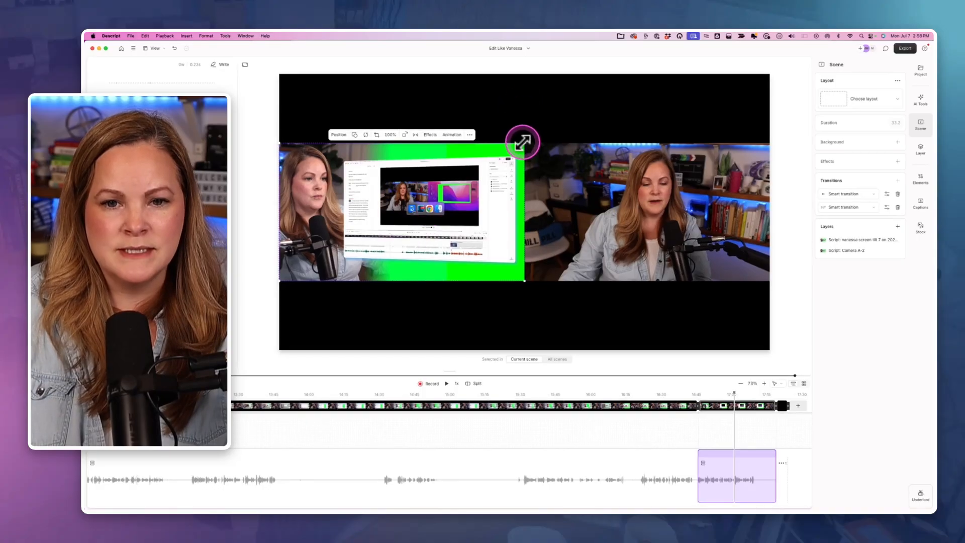
drag(522, 142, 647, 75)
drag(707, 308, 776, 342)
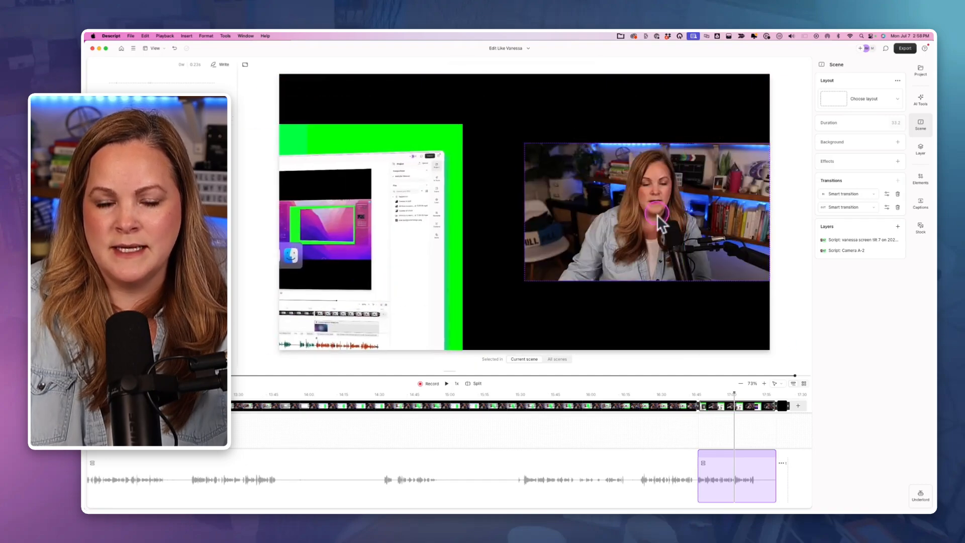
click(657, 215)
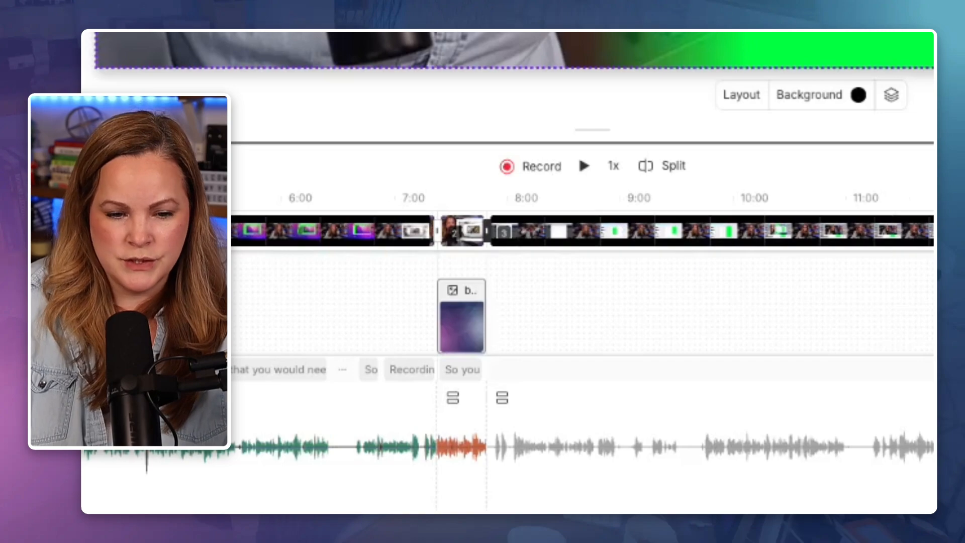
- Copy the blue background image clip from the scene near 7:30 and paste it into the tilted-screen scene near 16:50
click(482, 322)
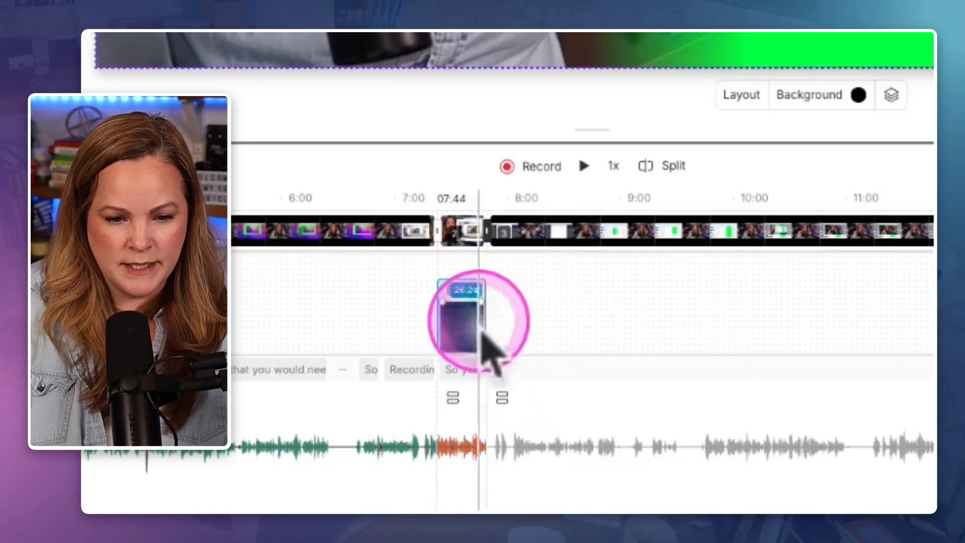
click(468, 325)
click(819, 302)
scroll(823, 313, up, 5)
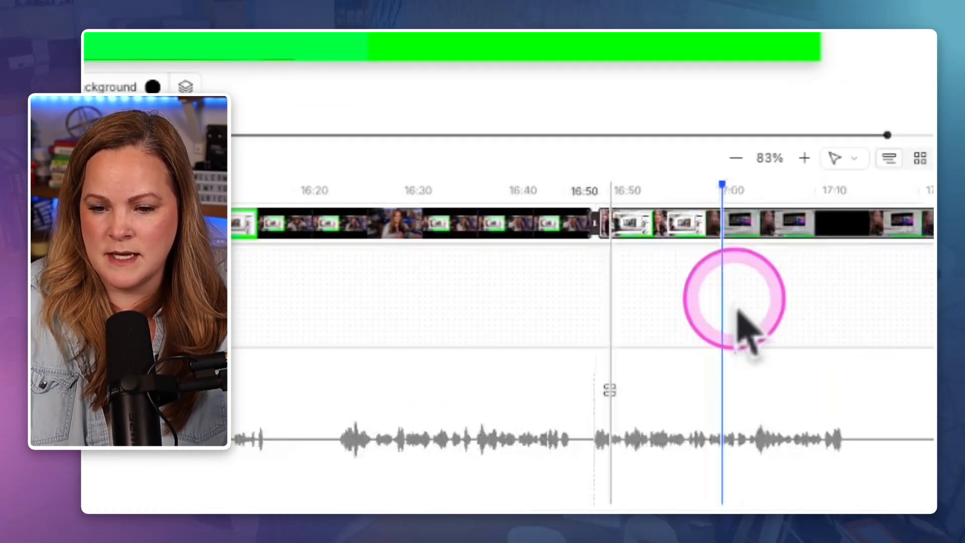
click(556, 315)
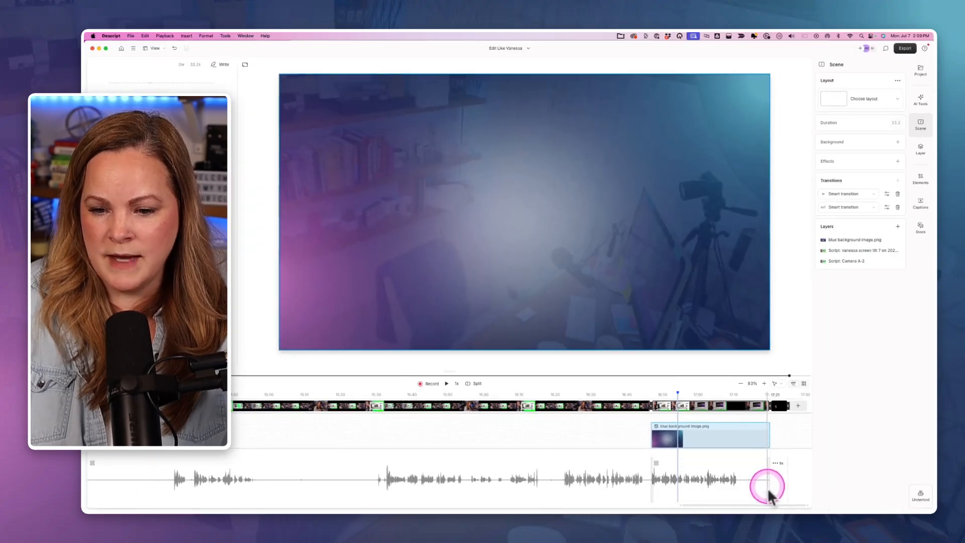
- Trim the end of the scene to a 24.2-second duration and move the blue background image beneath the tilted screen layer
drag(768, 488, 746, 487)
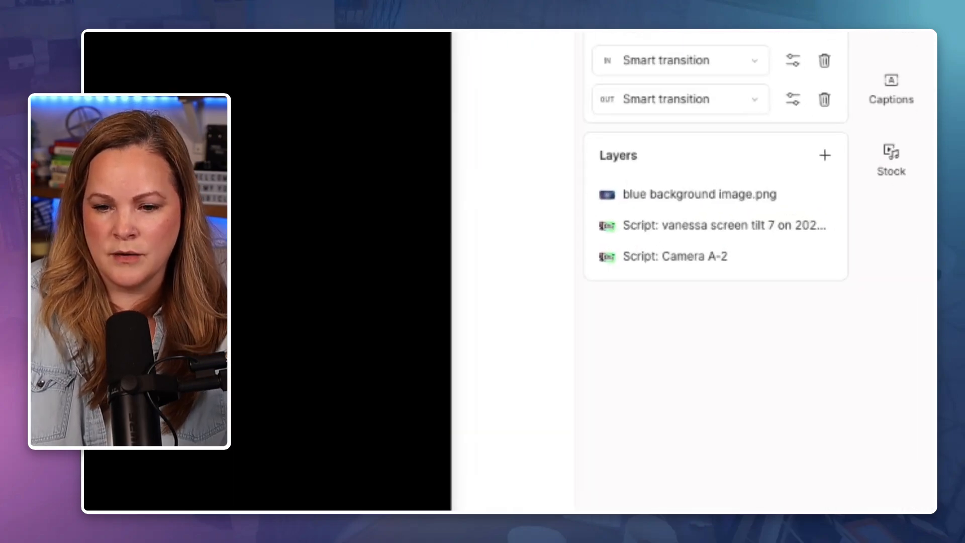
drag(794, 227, 797, 255)
drag(676, 262, 677, 262)
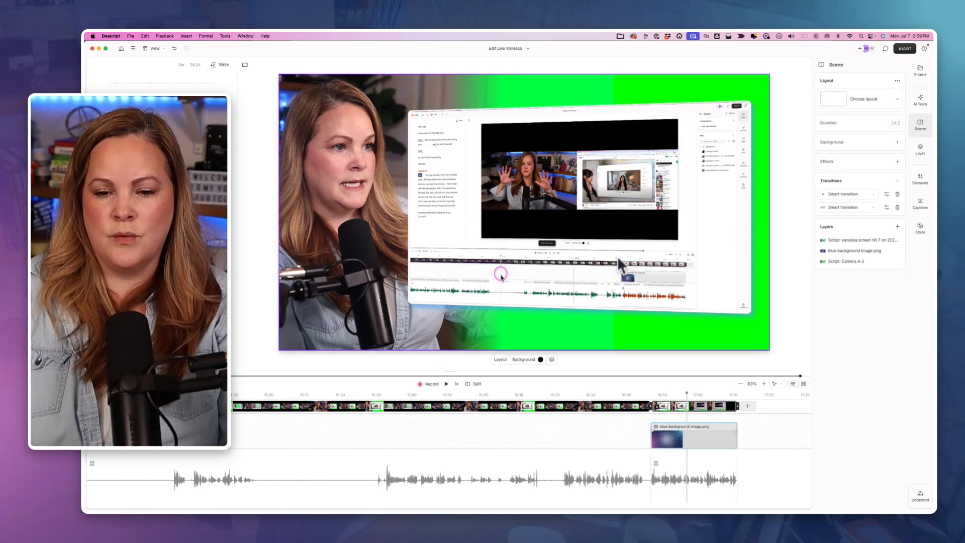
- Apply the Chroma key visual effect to the tilted screen layer and scrub through the scene to preview the result
scroll(711, 450, up, 3)
scroll(711, 449, up, 2)
click(645, 472)
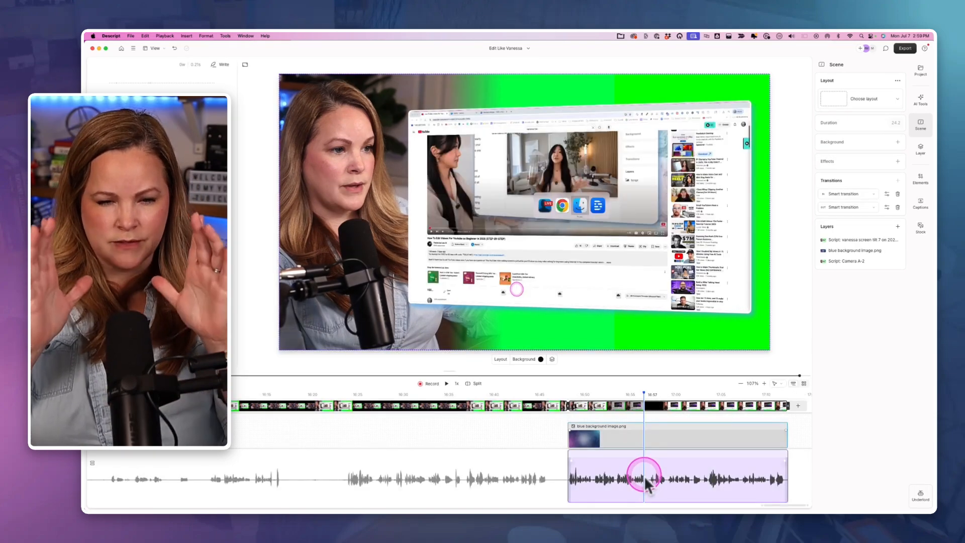
click(694, 474)
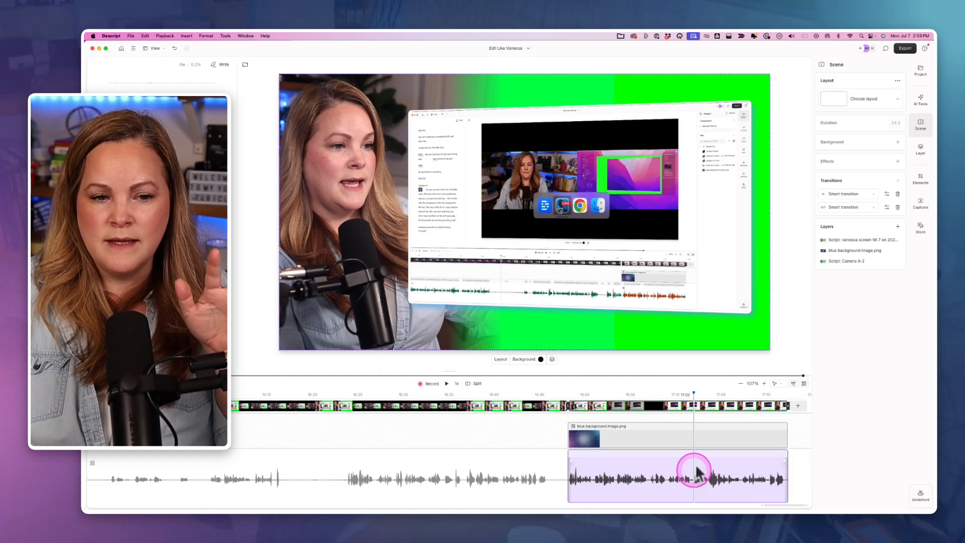
click(703, 345)
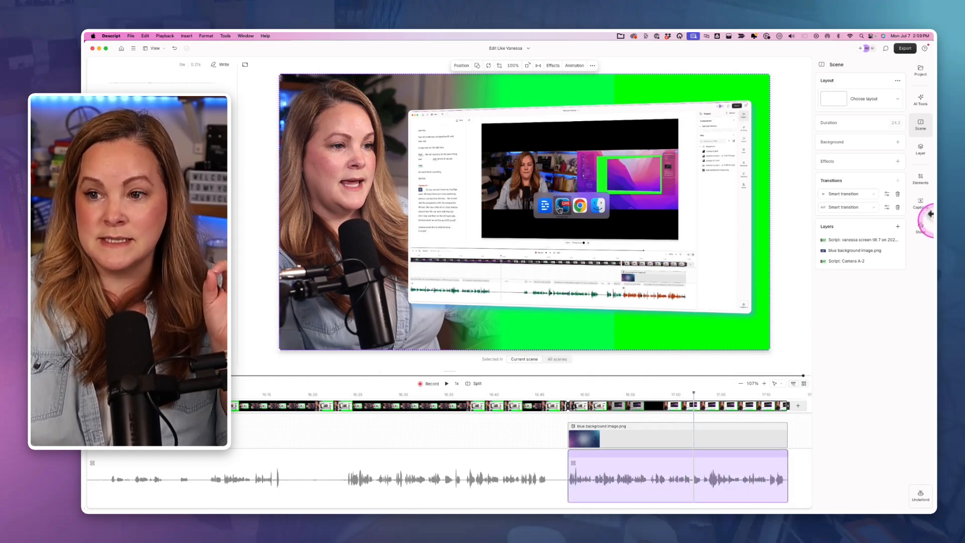
click(921, 149)
click(851, 252)
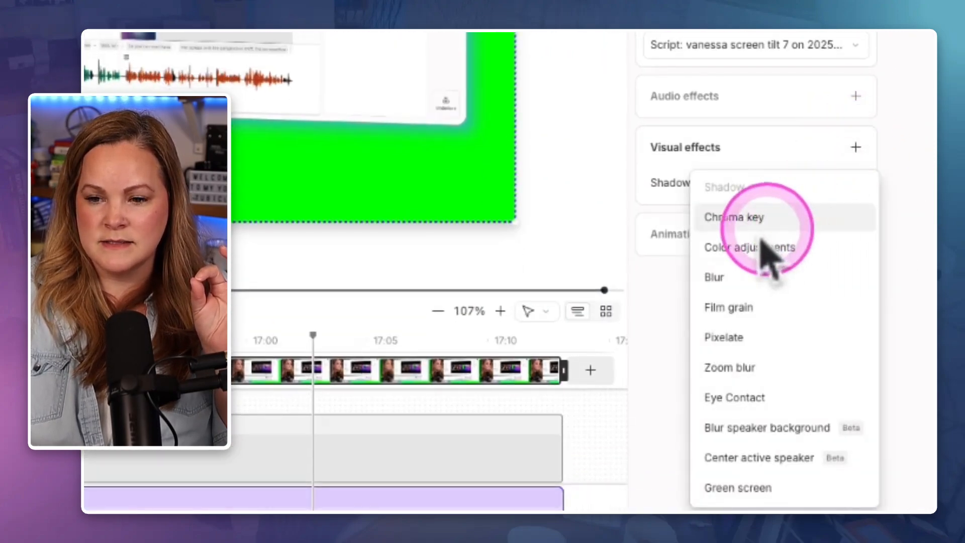
click(752, 219)
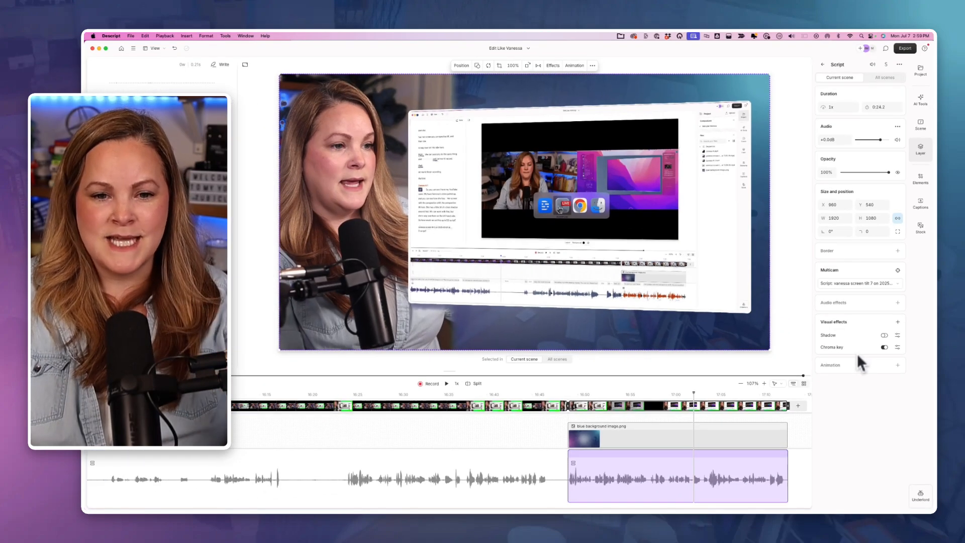
drag(614, 394, 748, 394)
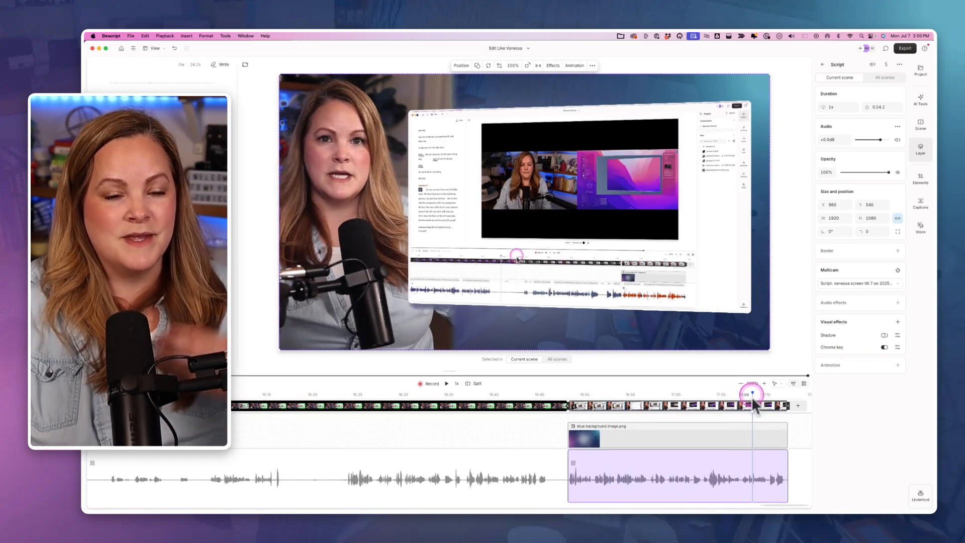
drag(748, 394, 760, 394)
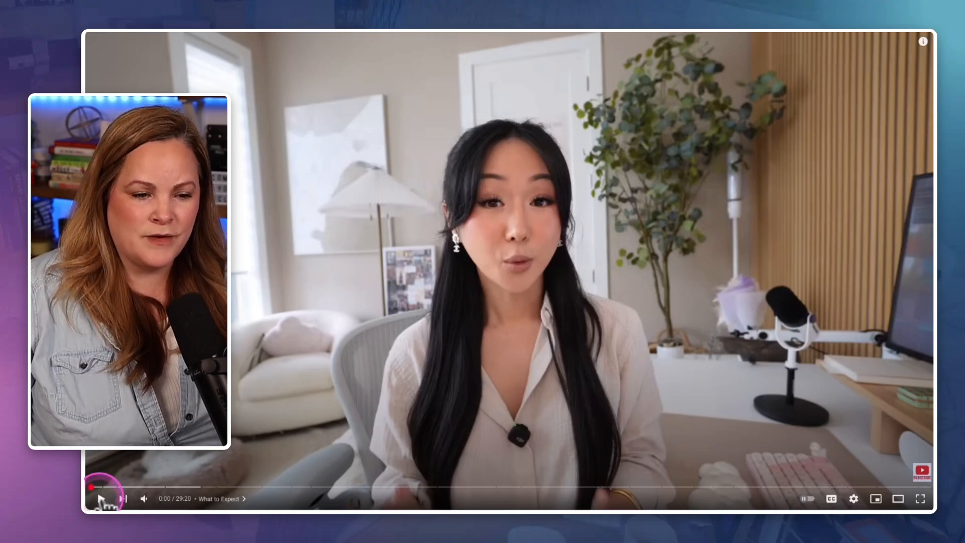
- Play the opening seconds of the YouTube video editing tutorial and pause it
click(100, 498)
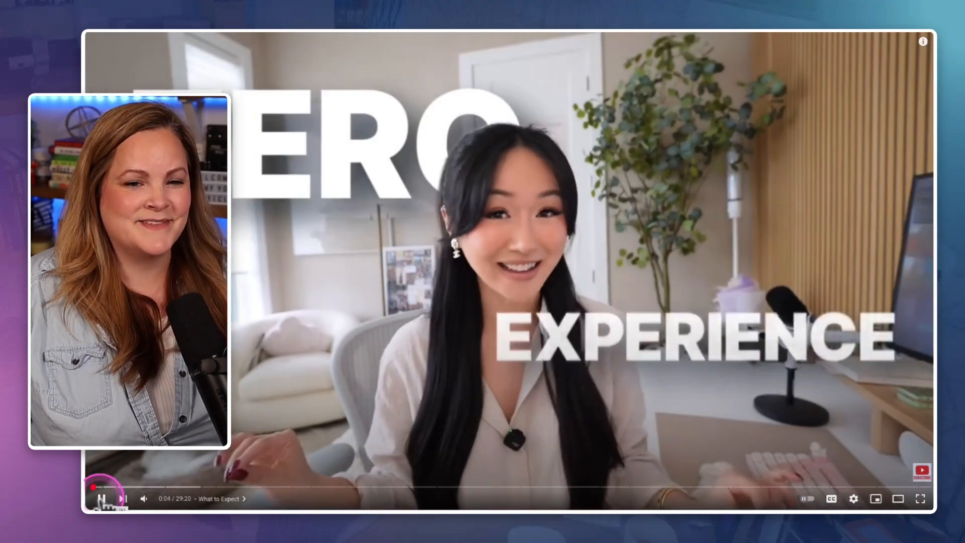
click(100, 498)
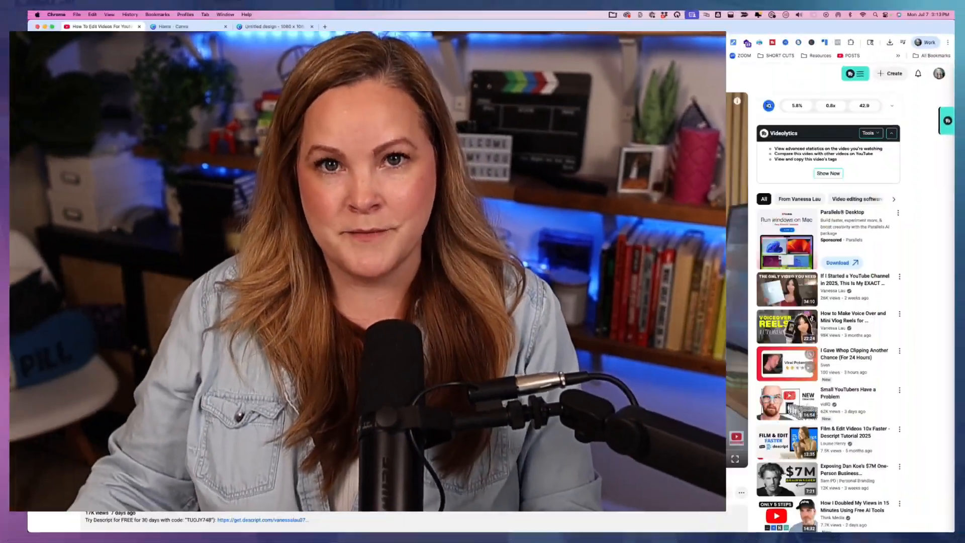
- In the Descript project, split the scene at 7:51 before "now the wacky thing is" and again at 7:54 after "and I,"
click(321, 435)
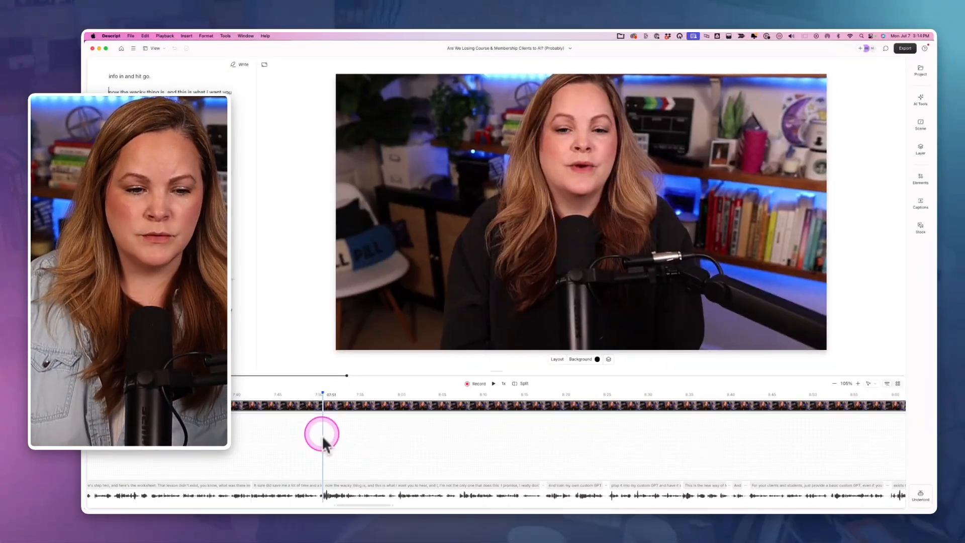
scroll(322, 435, up, 3)
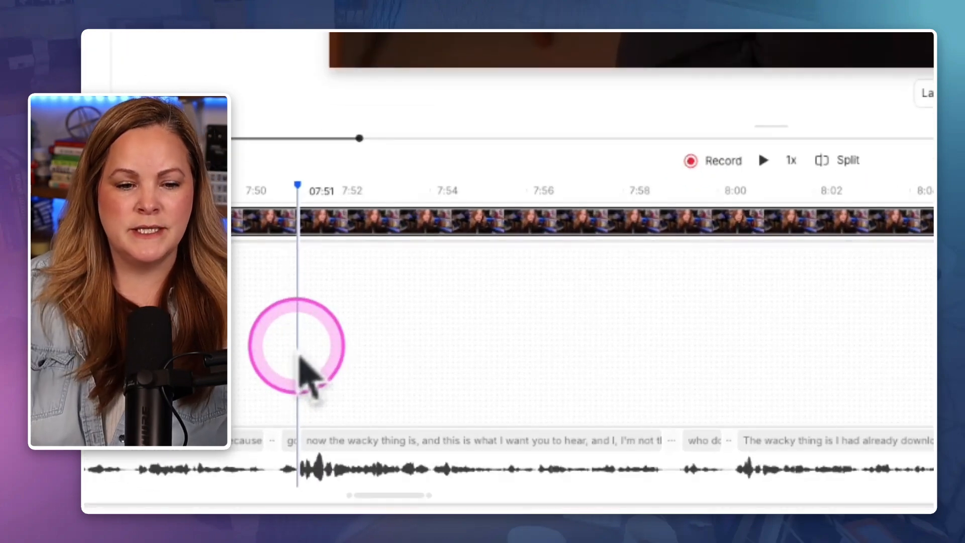
scroll(300, 357, up, 5)
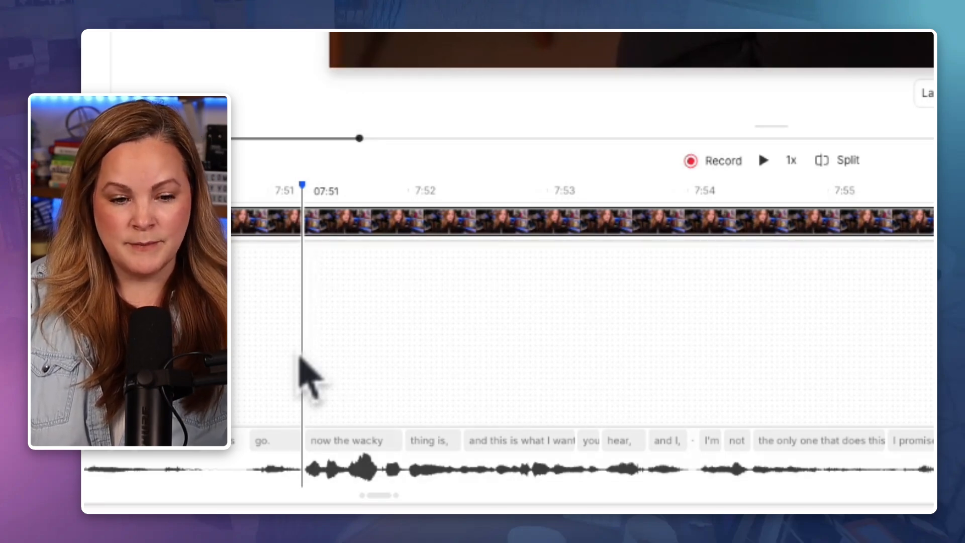
key(s)
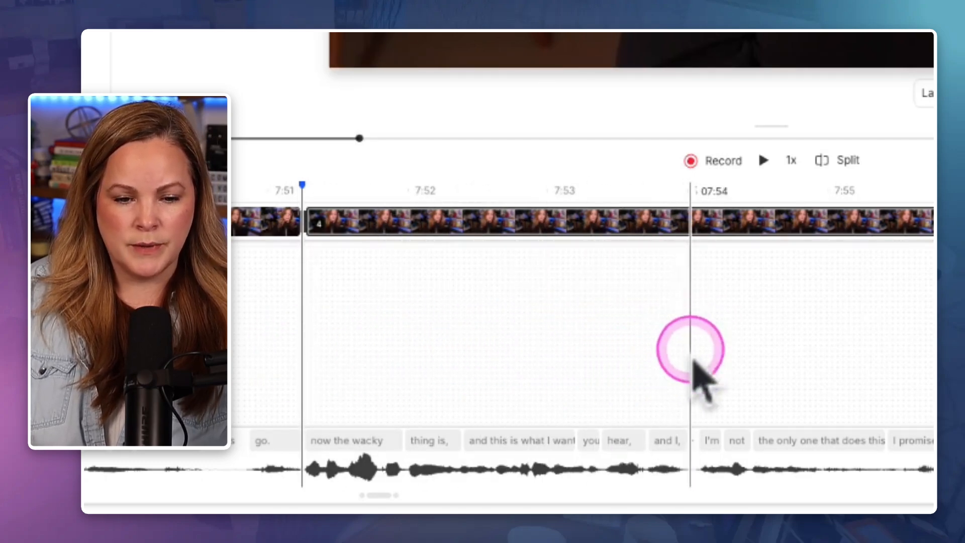
click(691, 361)
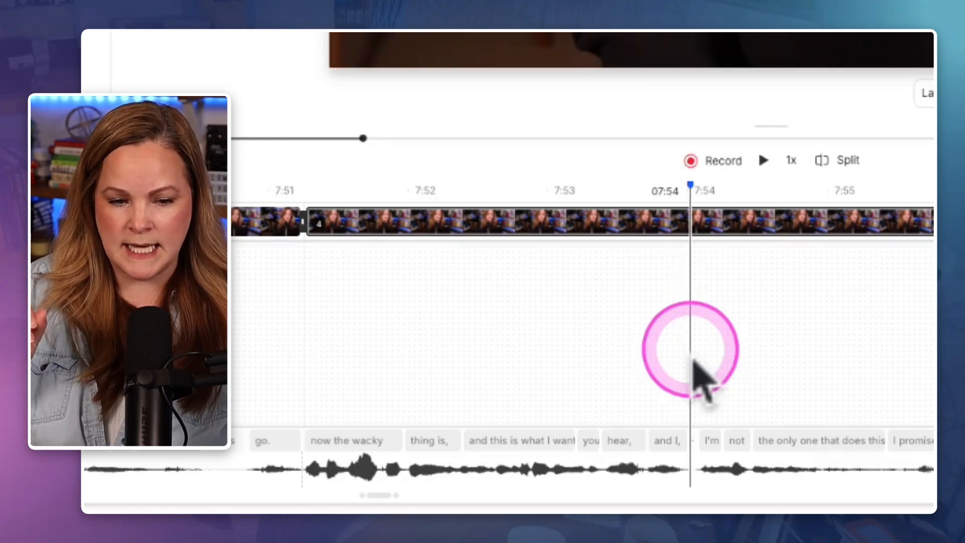
key(s)
- Enlarge the camera layer of the short "now the wacky thing is" scene beyond the frame and reposition it to centre the face
click(485, 376)
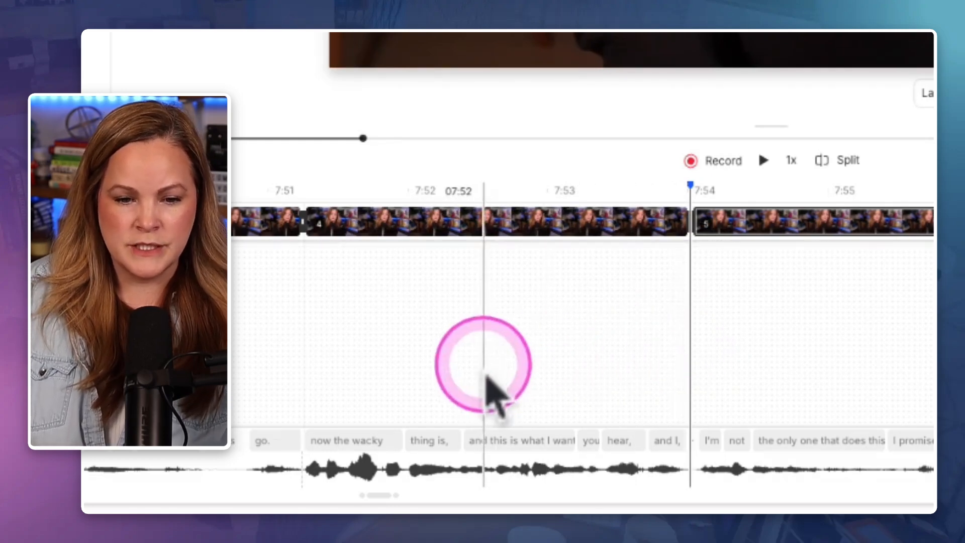
scroll(485, 376, up, 3)
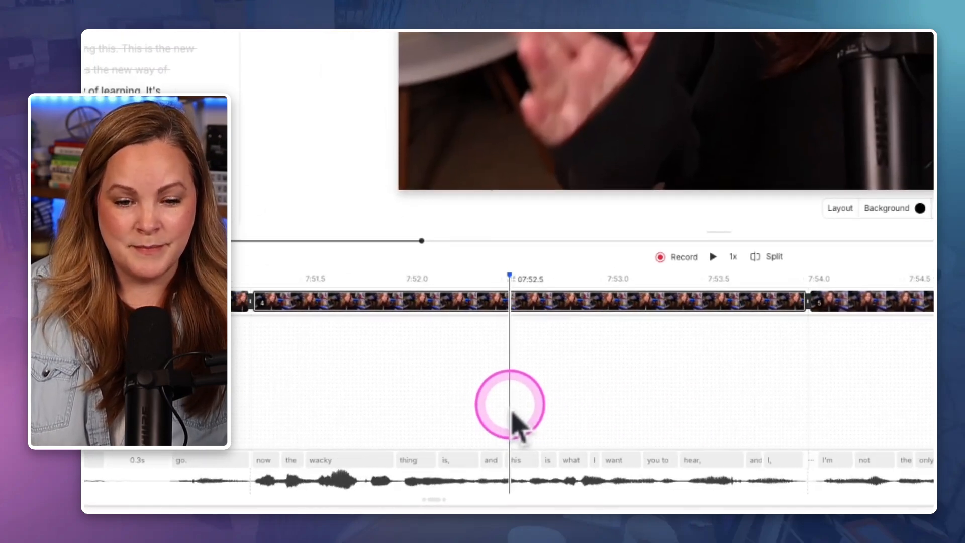
scroll(495, 443, up, 1)
click(488, 490)
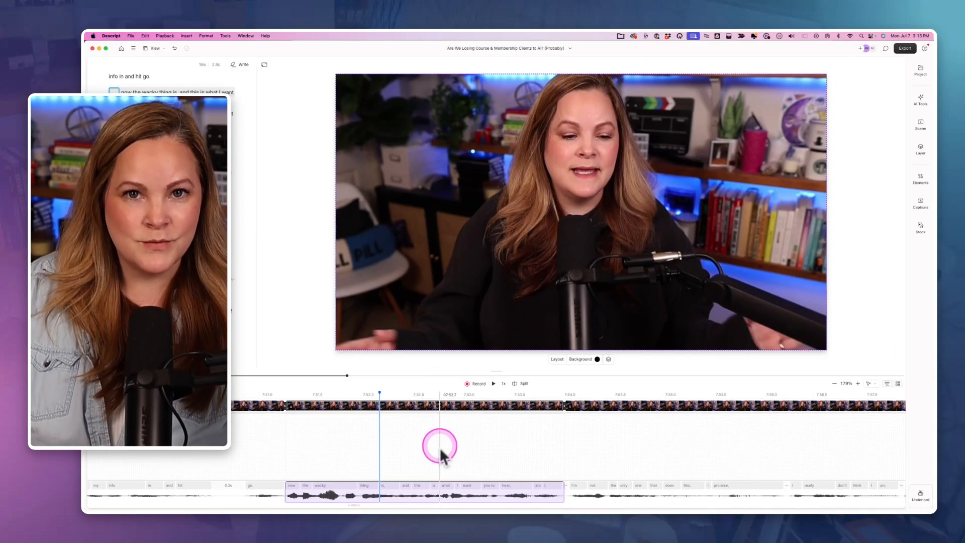
click(609, 59)
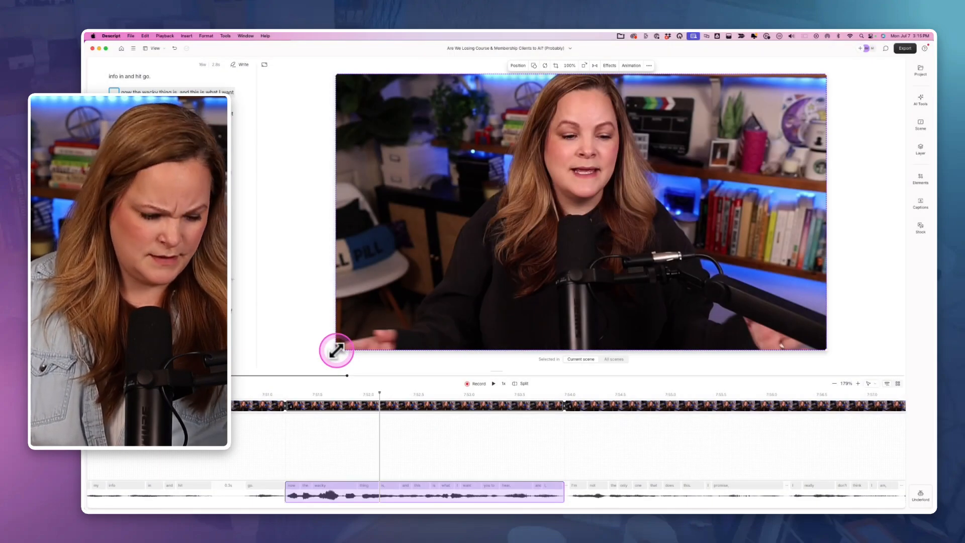
drag(337, 351, 296, 410)
drag(541, 237, 568, 226)
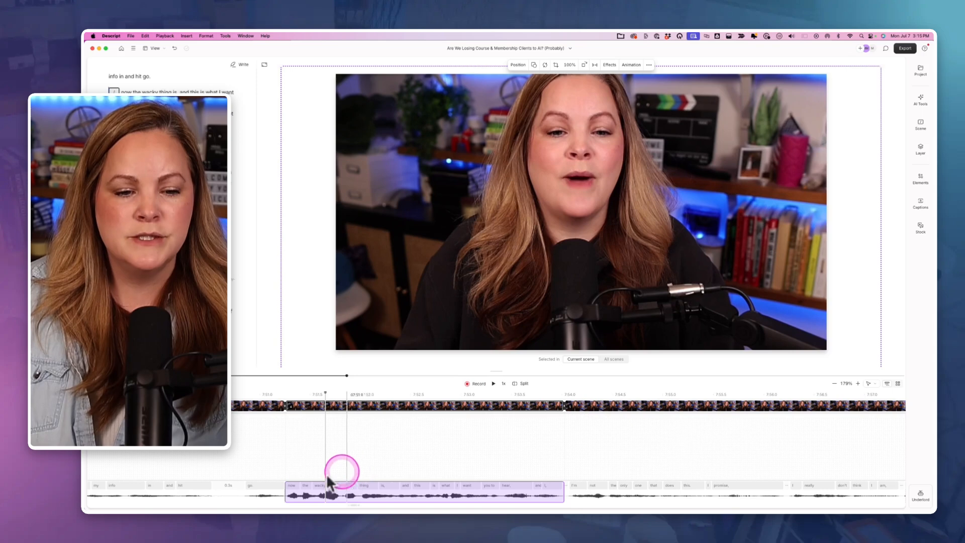
- Scrub between the enlarged scene and its neighbouring scenes to compare the framing
click(257, 448)
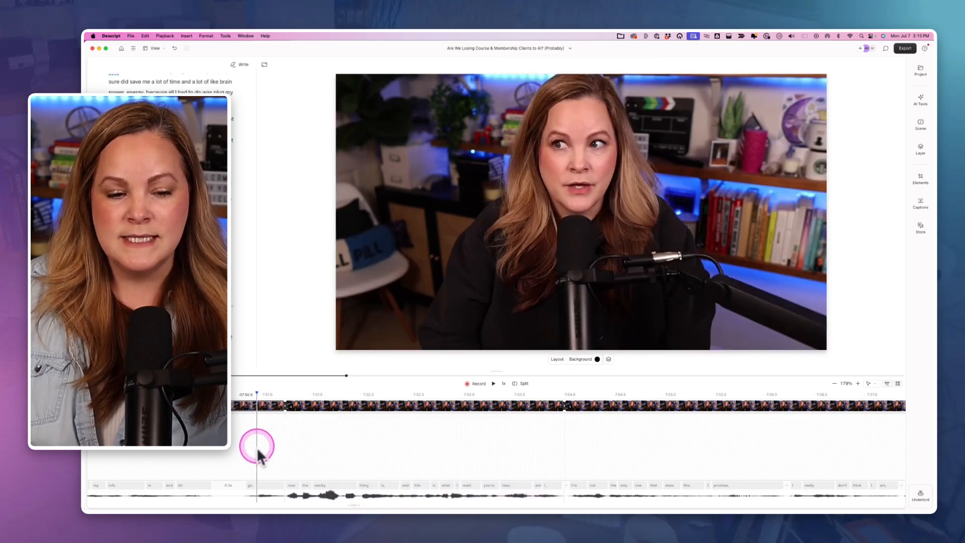
click(258, 448)
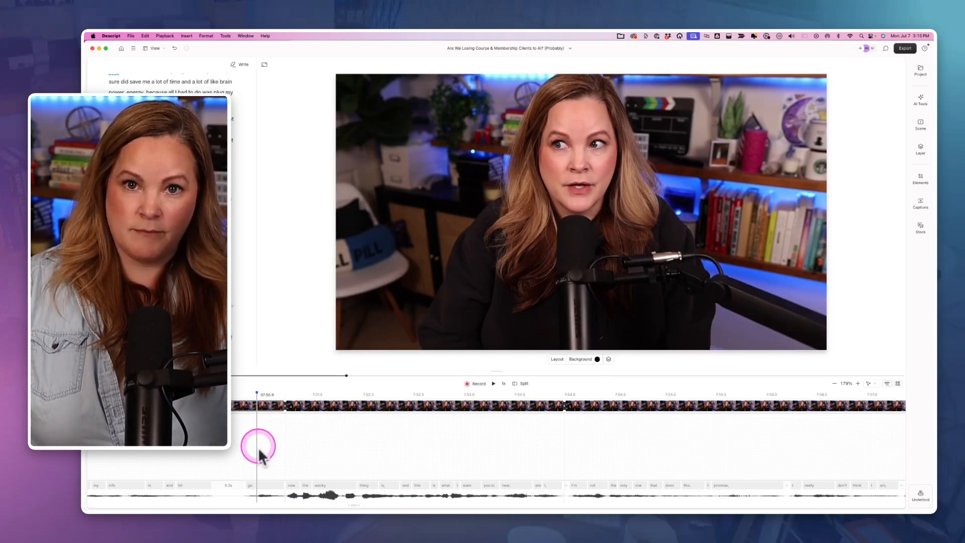
click(303, 450)
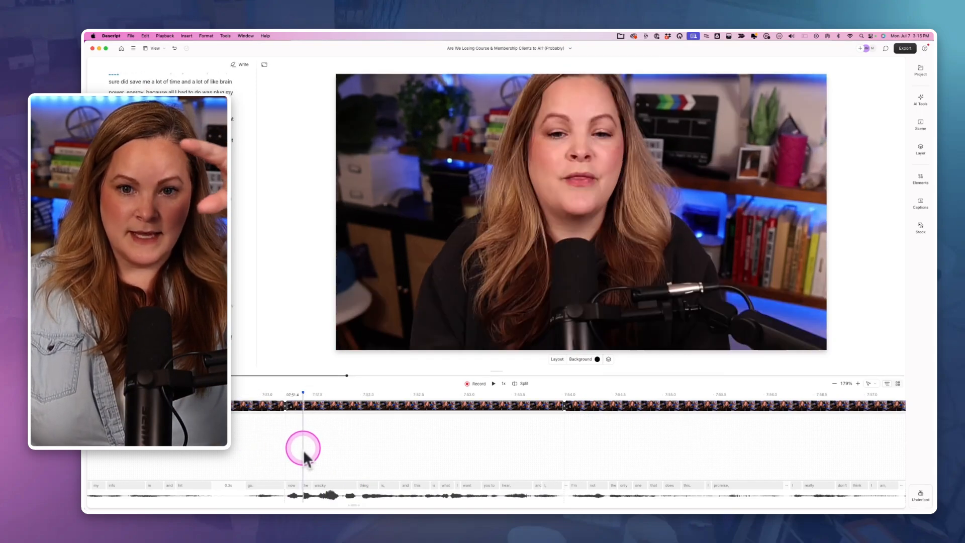
click(467, 449)
click(596, 448)
click(430, 457)
click(221, 448)
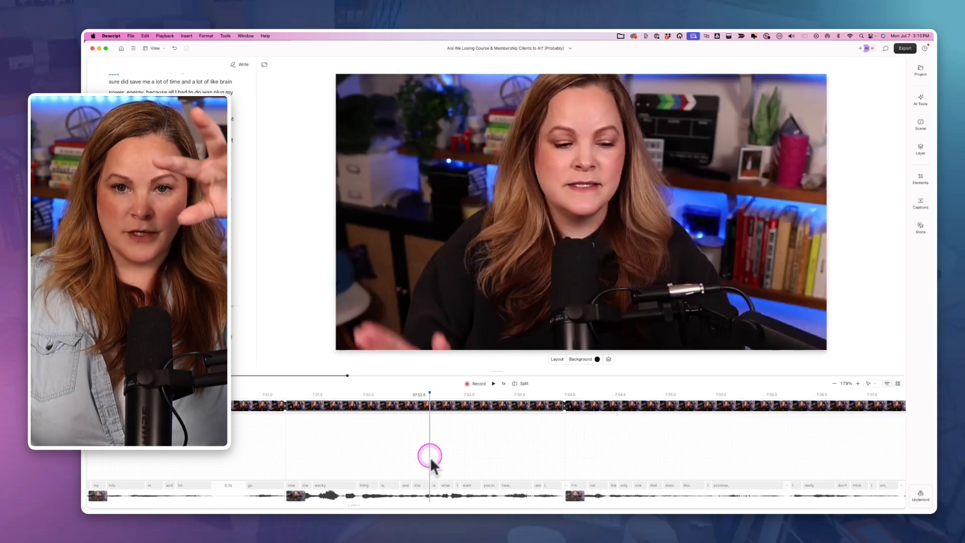
click(340, 451)
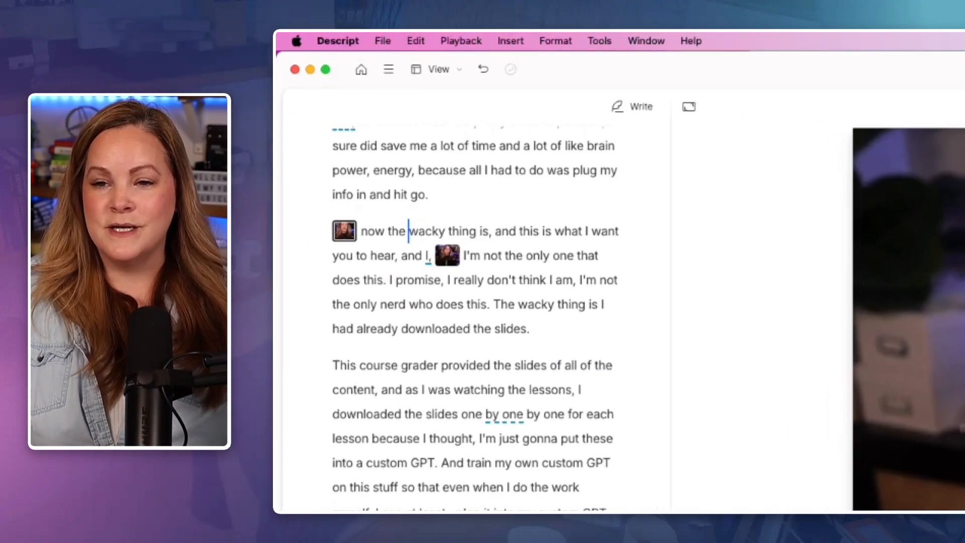
- Check the Apply Smart transitions to new scenes option in the application's general settings, and close the settings
click(297, 41)
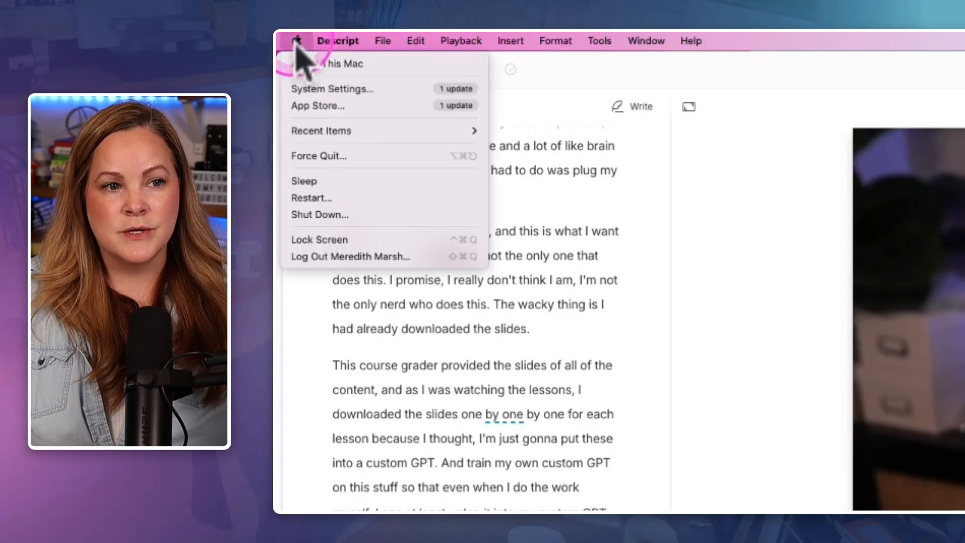
mouse_move(338, 41)
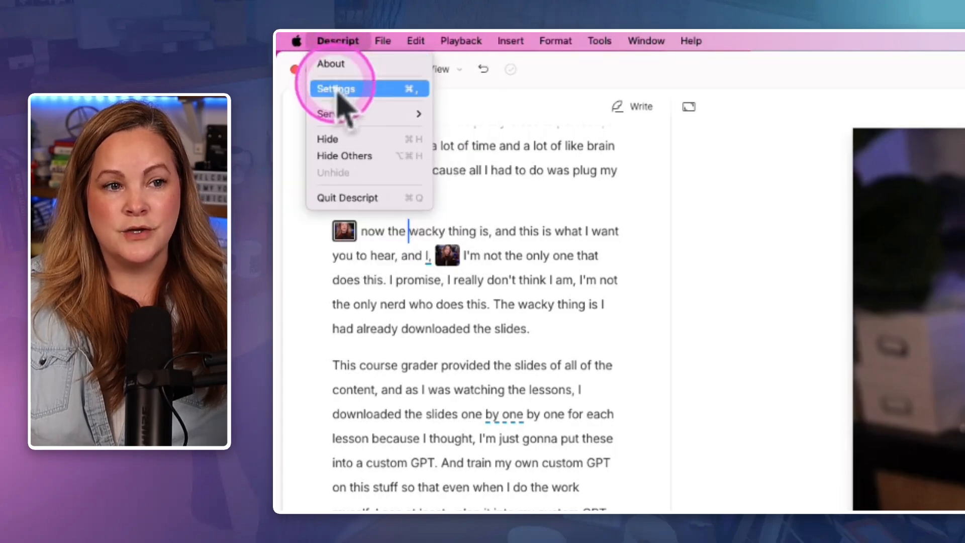
click(337, 91)
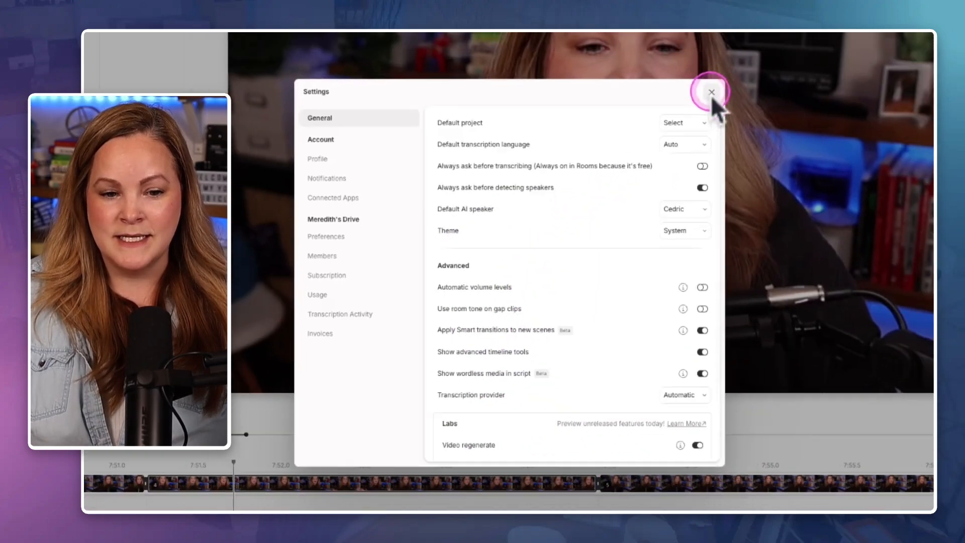
click(711, 92)
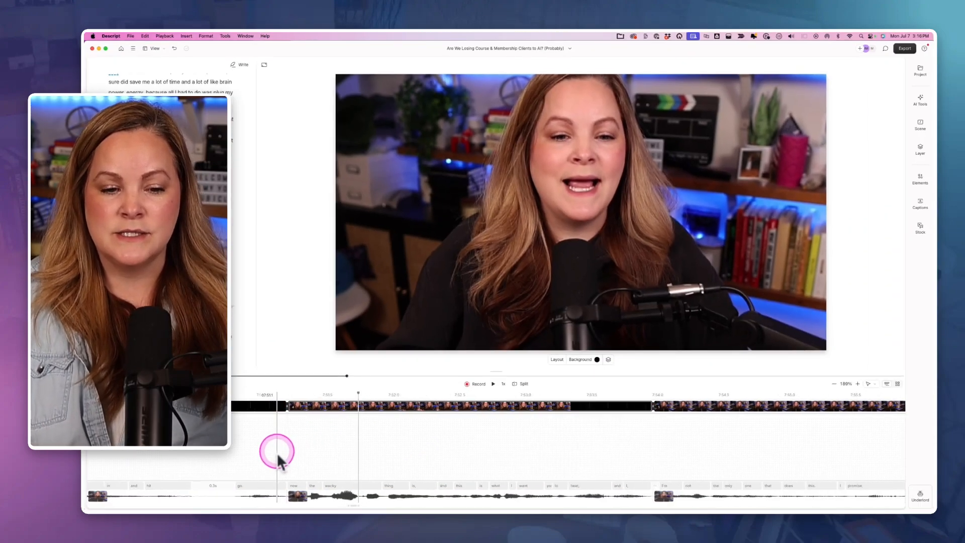
- Play across the start of the enlarged scene to preview its smart transition, and open the scene's properties
scroll(276, 453, up, 3)
click(276, 452)
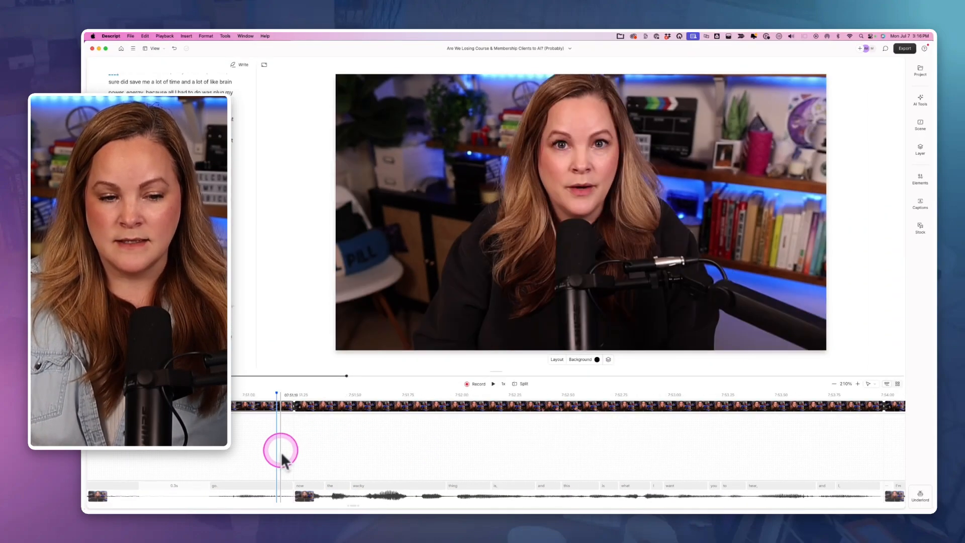
key(space)
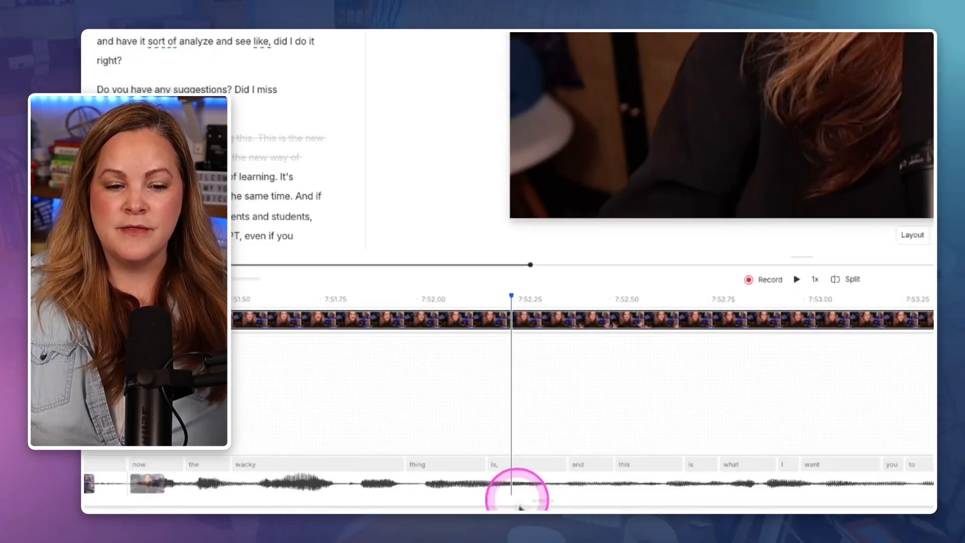
click(343, 501)
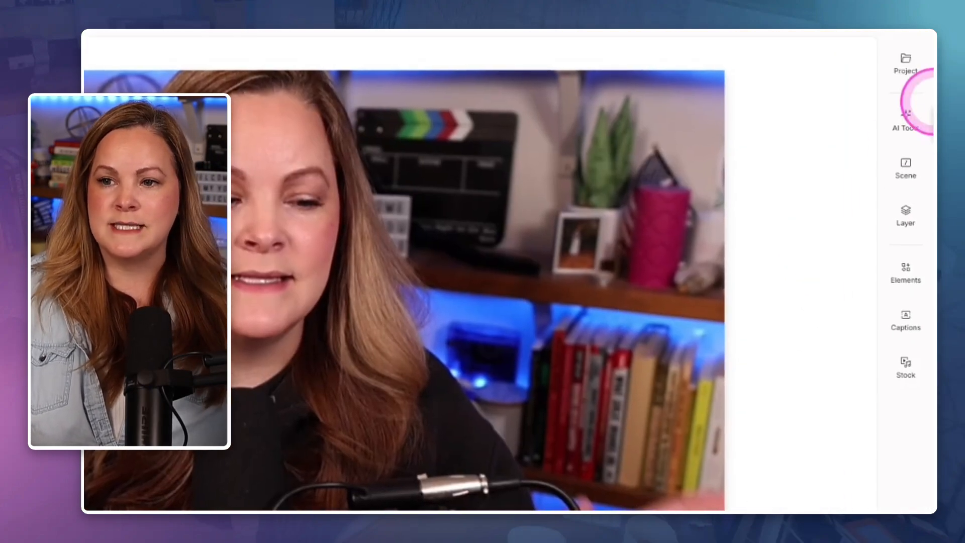
click(915, 184)
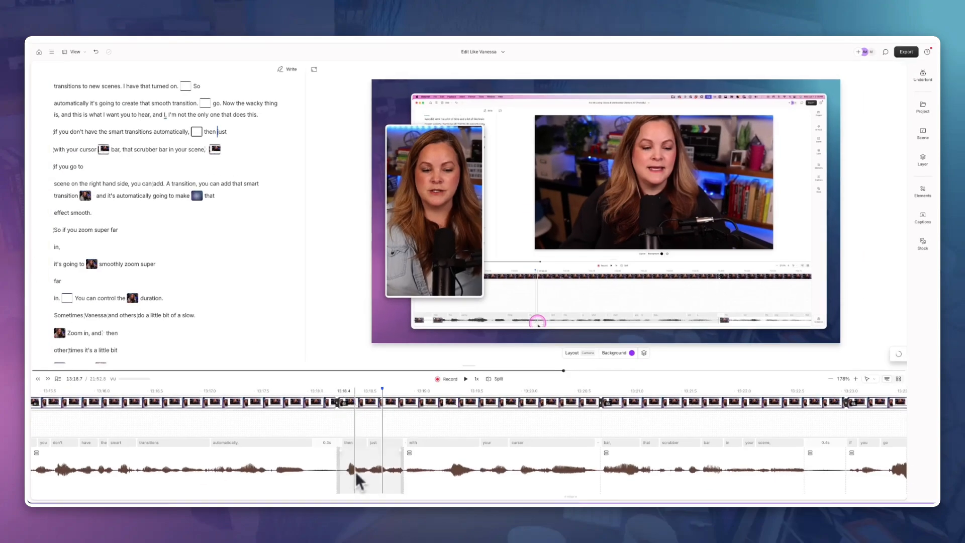
- In the Edit Like Vanessa project, scrub through the scene from "then just" to "bar" to inspect its boundaries
click(548, 426)
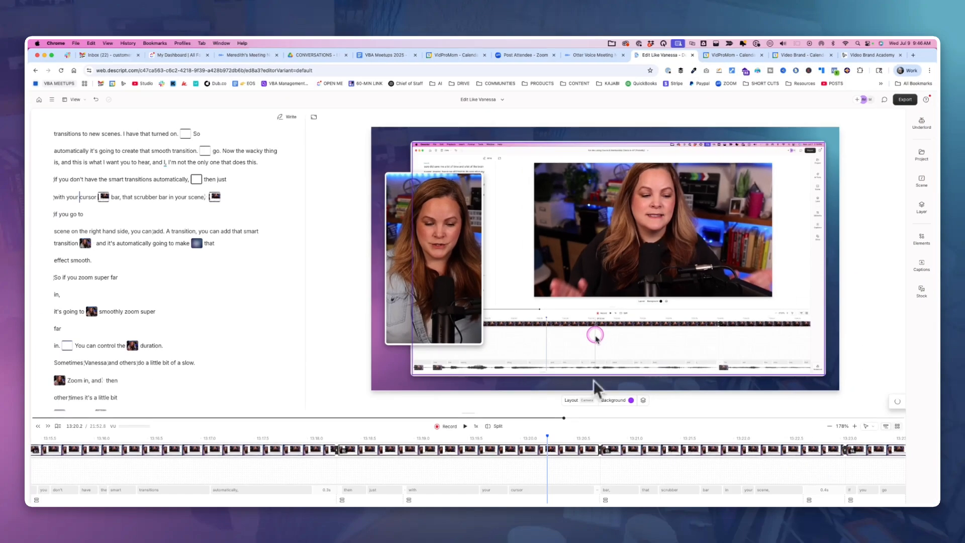
click(342, 478)
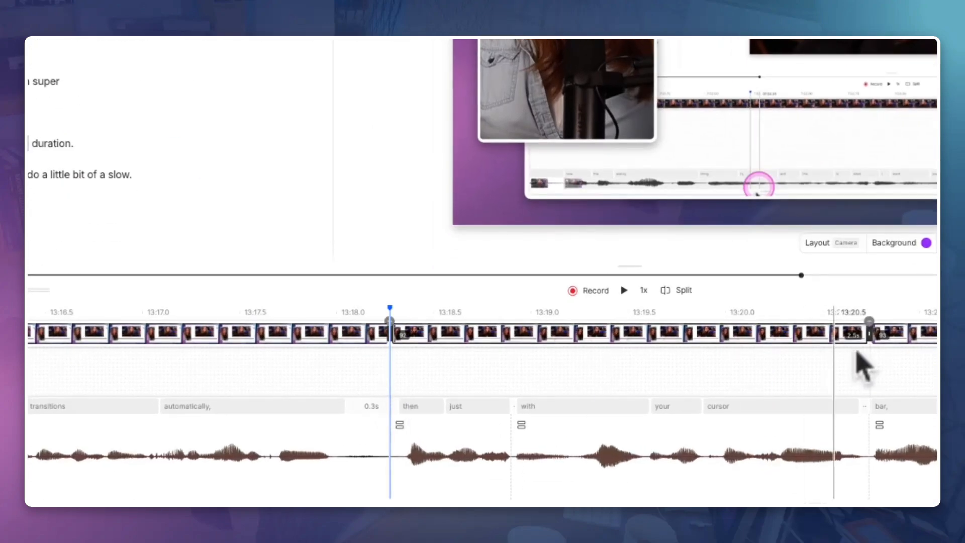
click(874, 376)
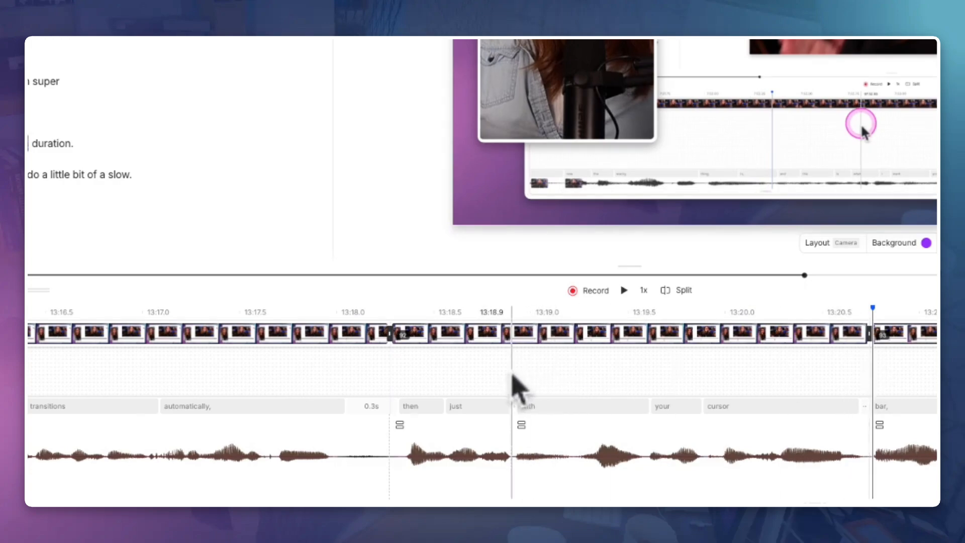
- Zoom the screen recording layer in the "then just with your cursor" scene to 193% and reposition its content to show the timeline's scrubber bar
click(430, 387)
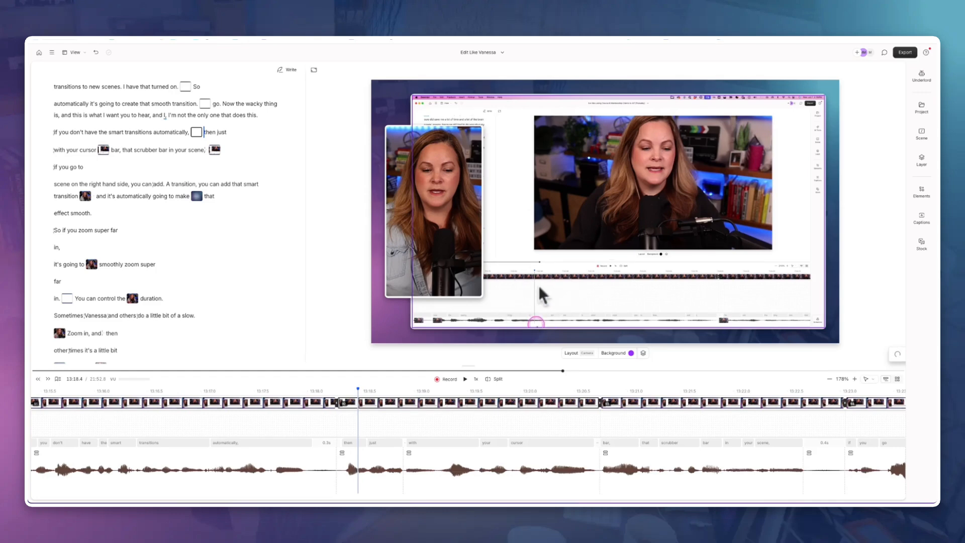
click(576, 231)
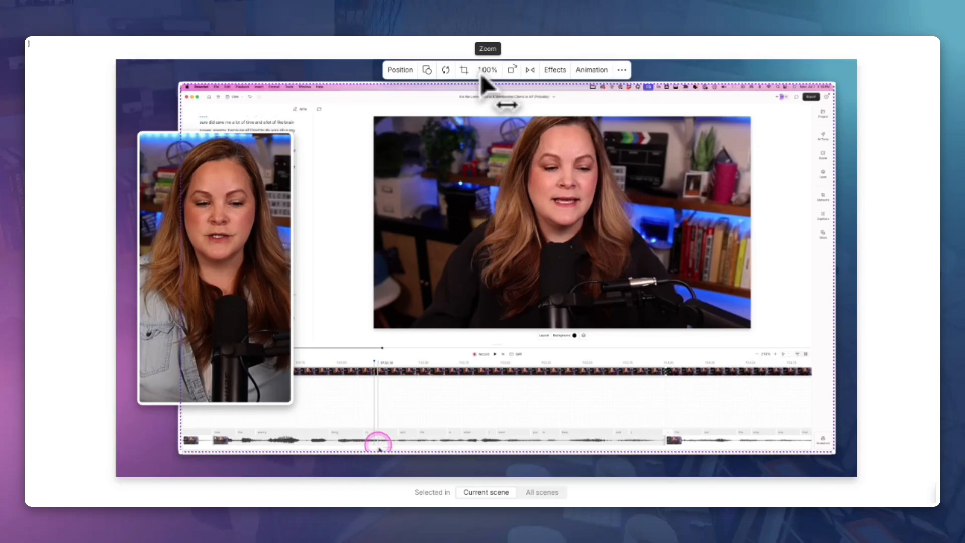
click(484, 72)
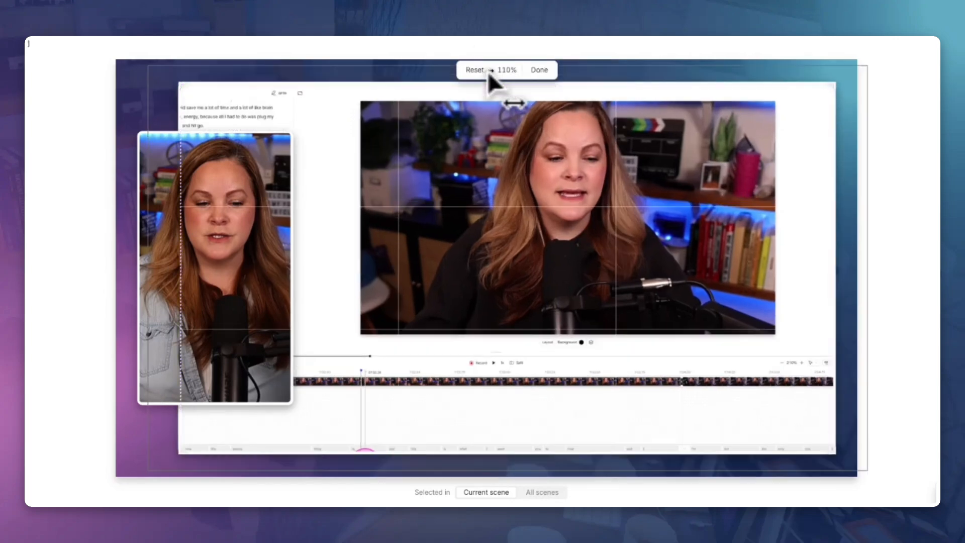
drag(488, 73, 492, 72)
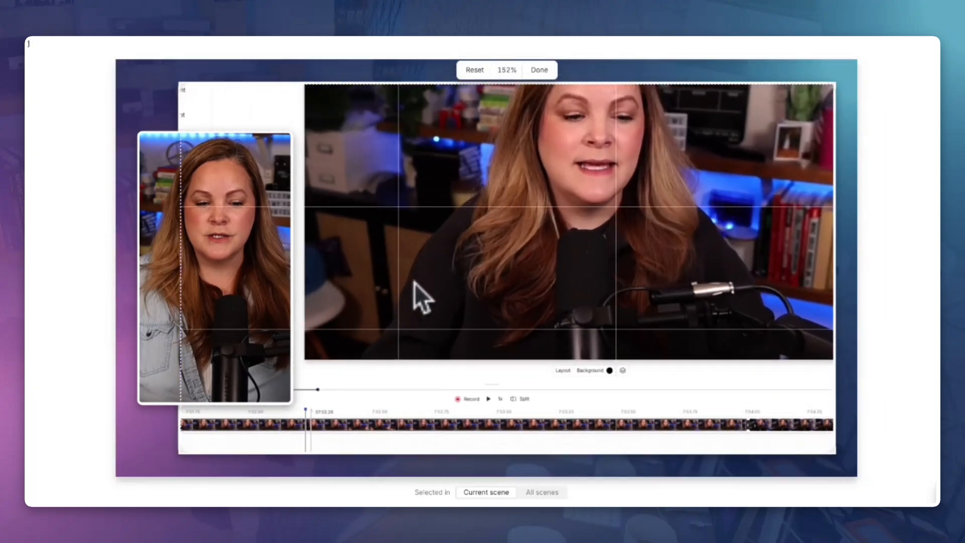
drag(411, 300, 585, 190)
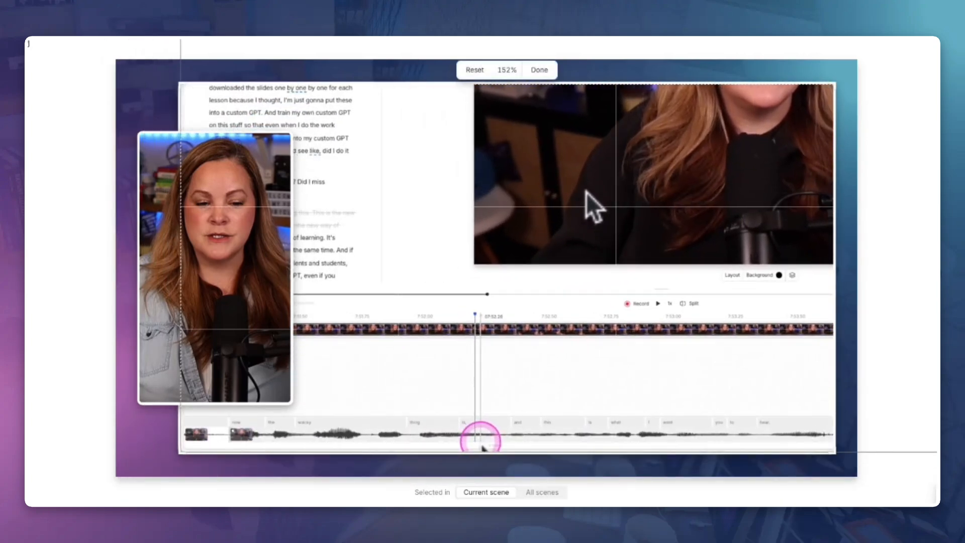
drag(507, 75, 509, 75)
drag(522, 259, 569, 194)
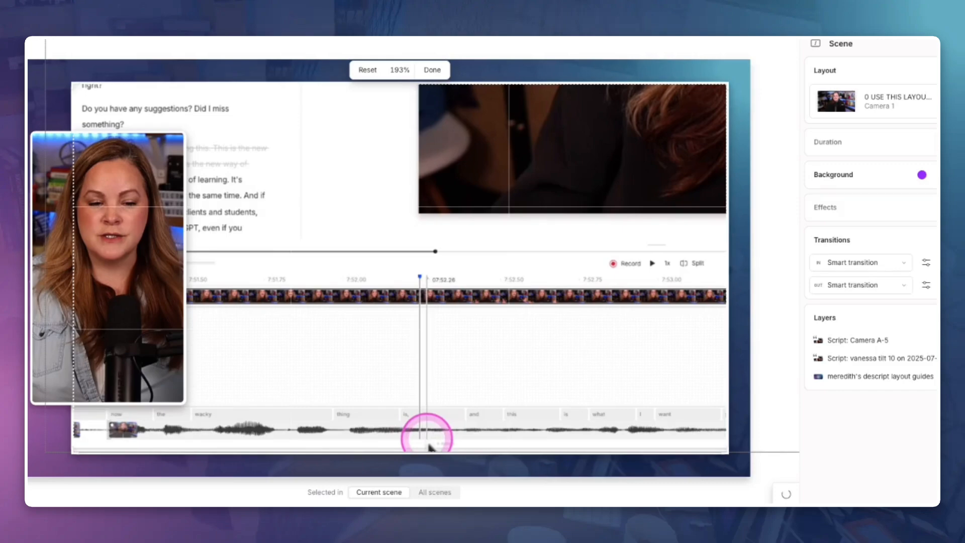
- Split the zoomed screen recording scene at 13:21.7, just before "bar in your scene"
click(328, 403)
click(437, 401)
click(416, 401)
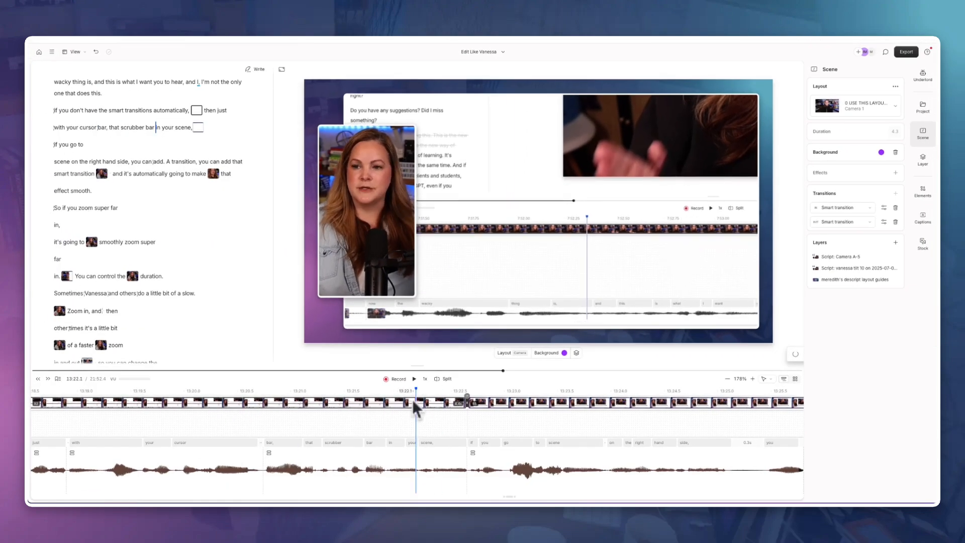
drag(413, 401, 371, 401)
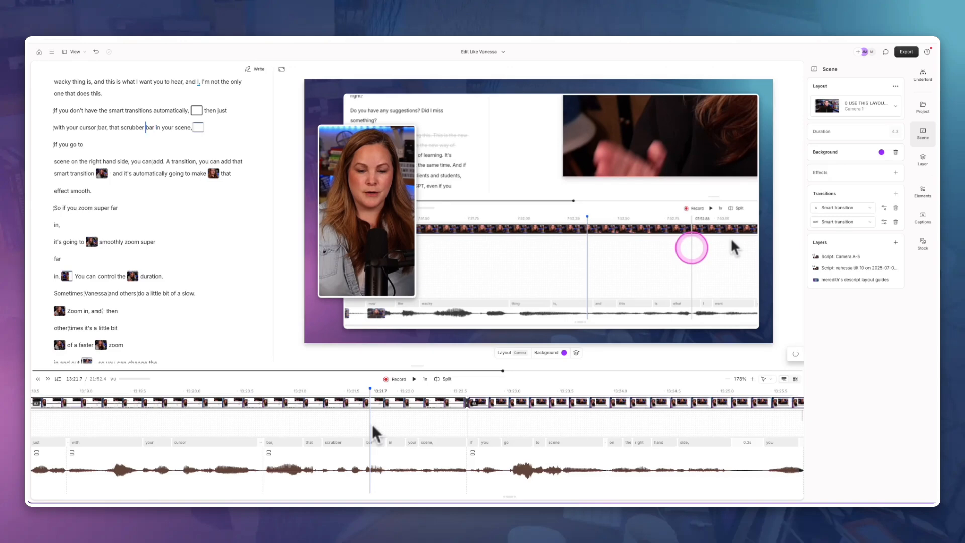
key(slash)
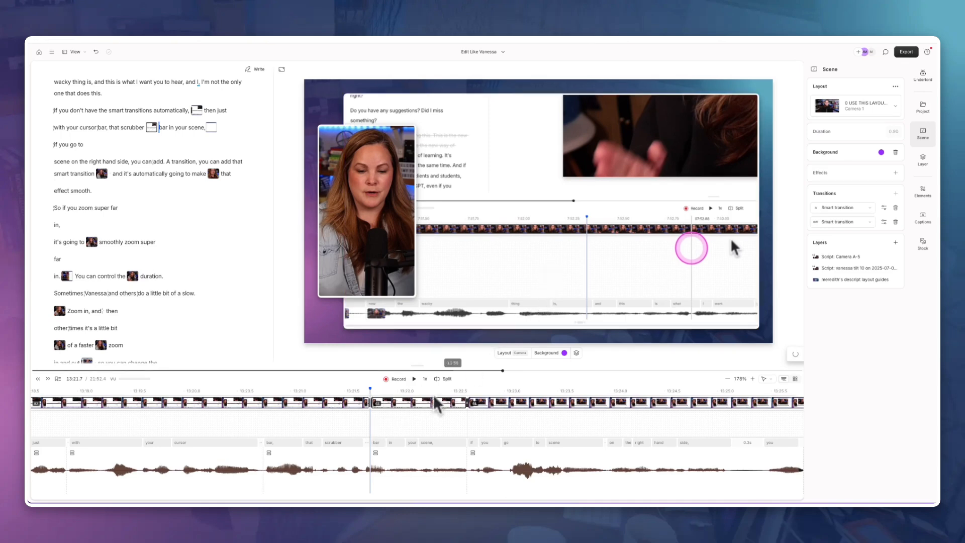
- Reposition the cropped screen recording in the "bar in your scene" scene to show the recorded editor's Scene, Layer, Elements and Captions sidebar
click(413, 402)
click(519, 240)
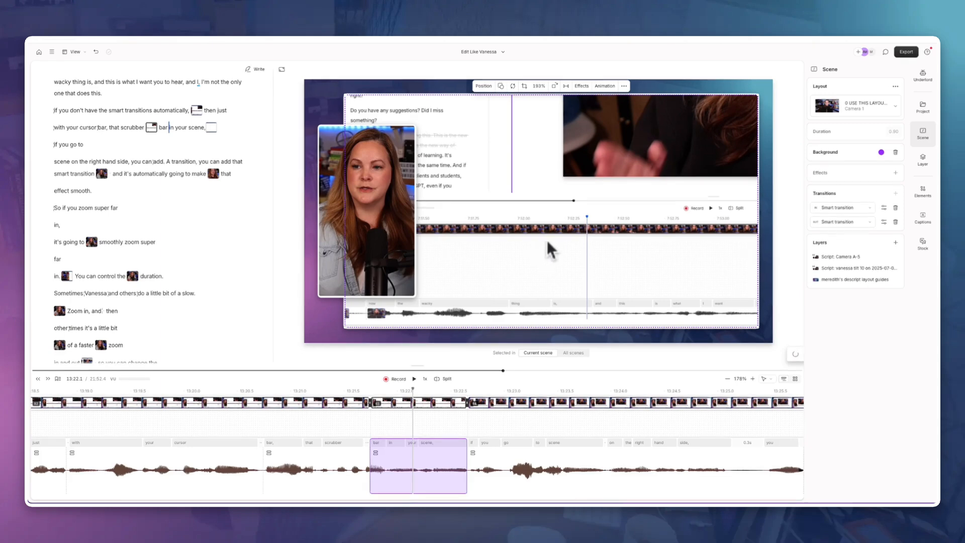
mouse_move(549, 238)
mouse_down()
mouse_move(570, 245)
mouse_move(509, 288)
mouse_move(540, 202)
mouse_move(599, 230)
mouse_move(560, 235)
mouse_up()
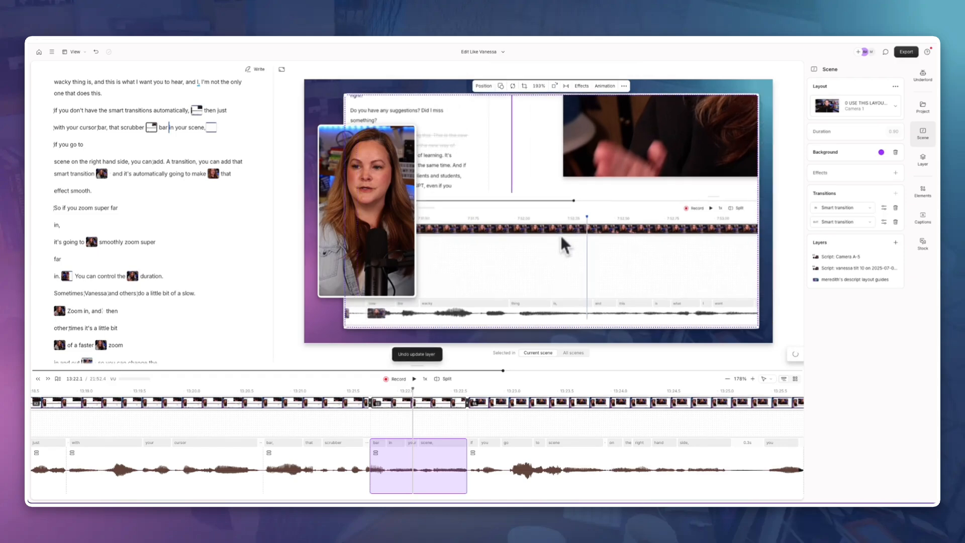
click(524, 89)
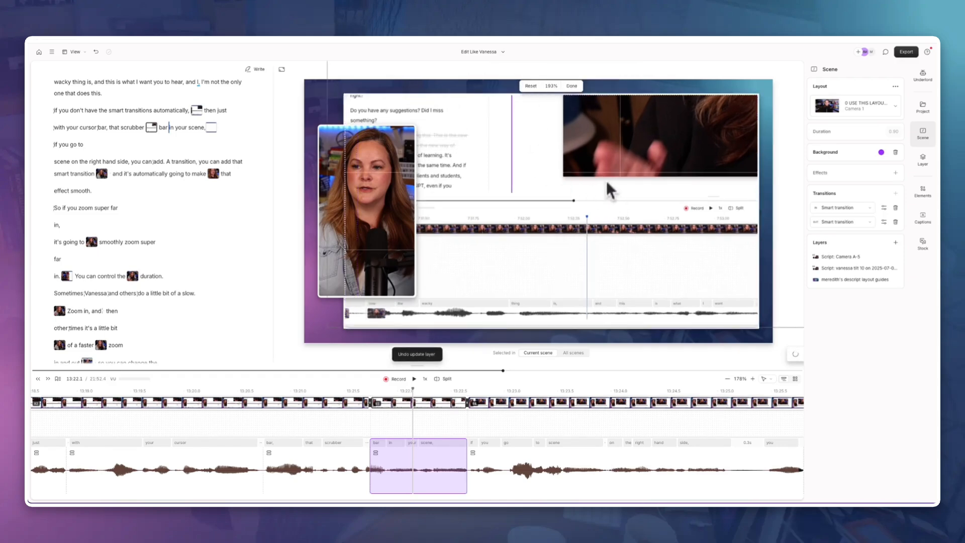
click(573, 87)
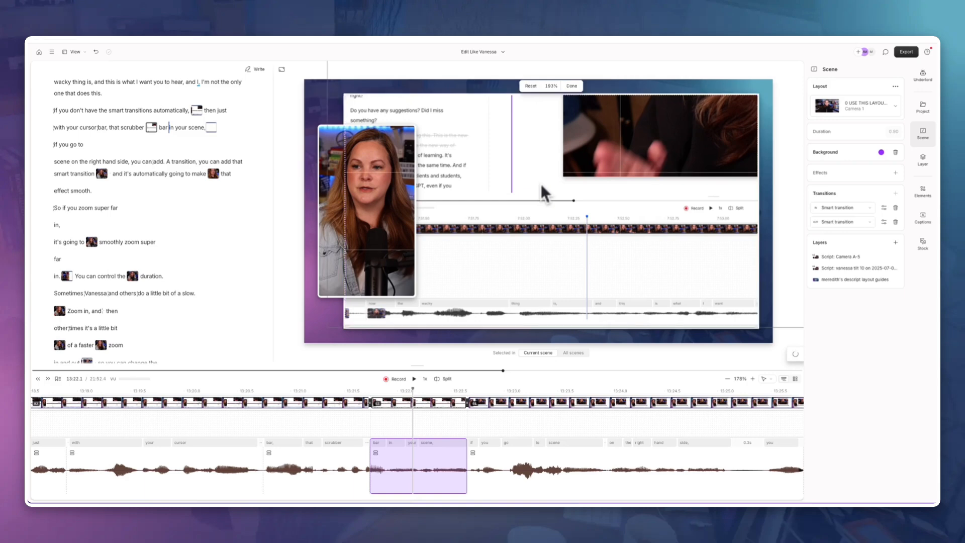
drag(593, 180, 478, 250)
drag(565, 197, 488, 230)
drag(625, 184, 531, 239)
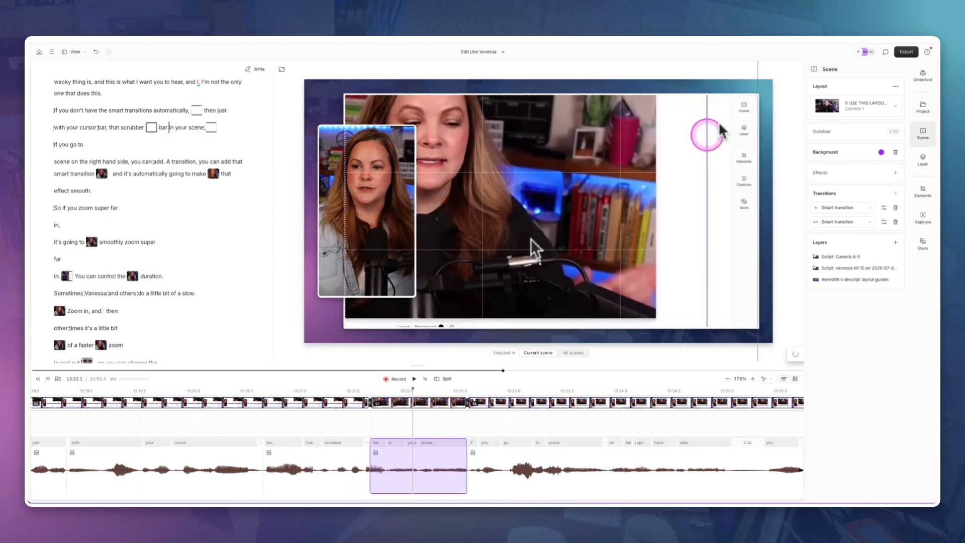
drag(584, 189, 572, 232)
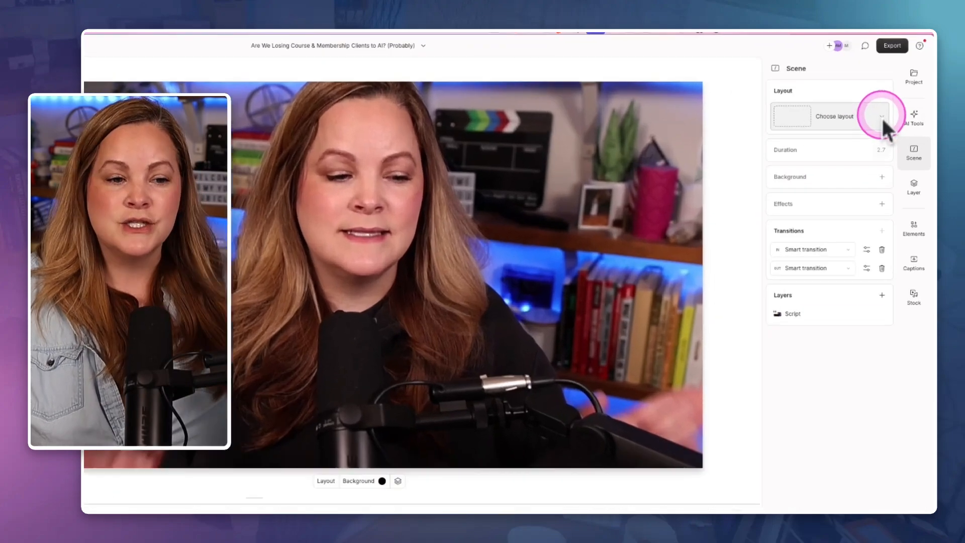
- In the Are We Losing Course & Membership Clients to AI? (Probably) project, apply Descript's Paragraph Overlay layout to the "now the wacky thing is" scene
click(881, 116)
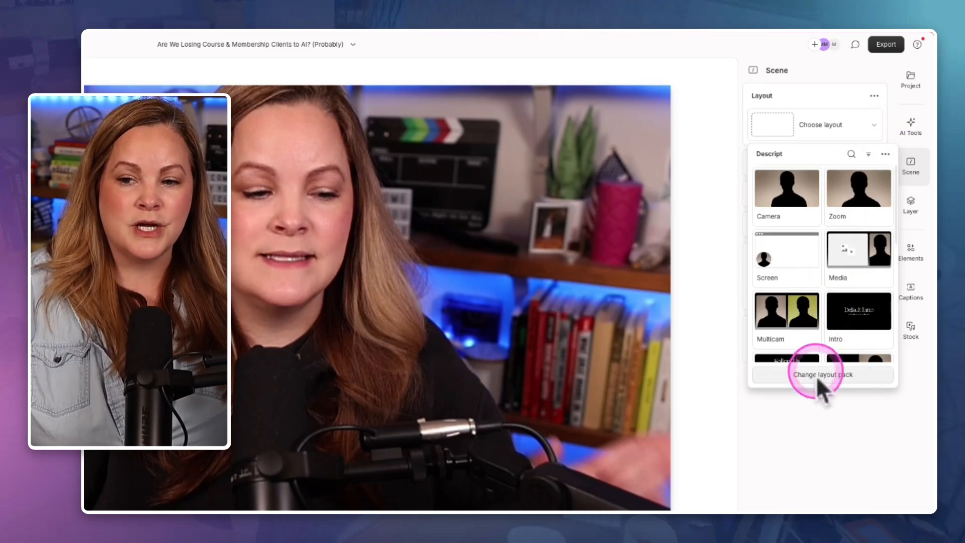
scroll(817, 336, down, 5)
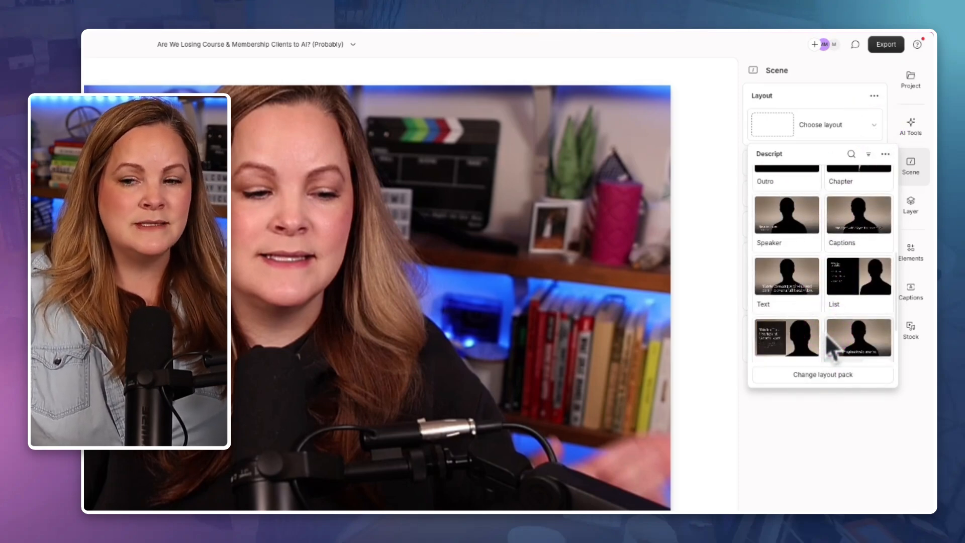
click(830, 341)
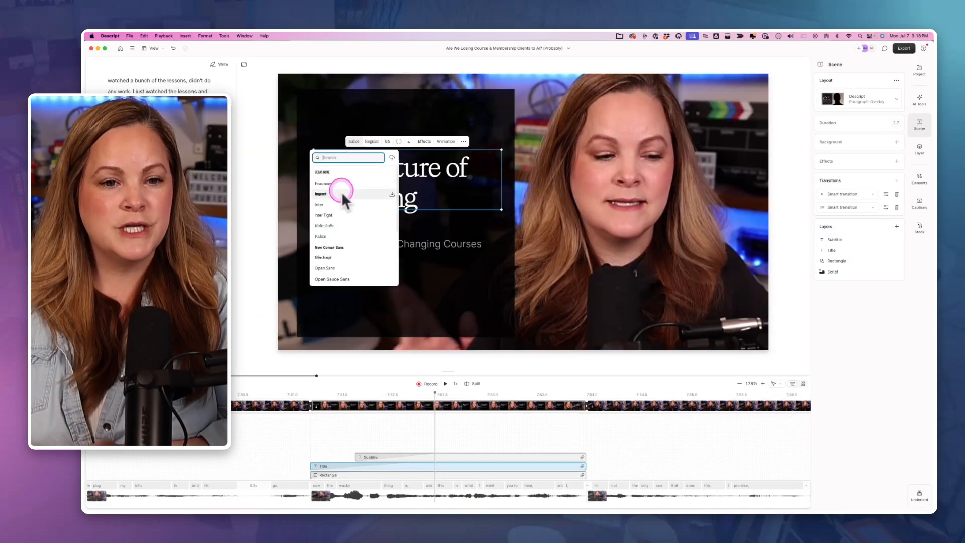
- Set the overlay title's font to Impact and fill the rectangle behind the text with blue 008bcc
click(342, 194)
click(399, 286)
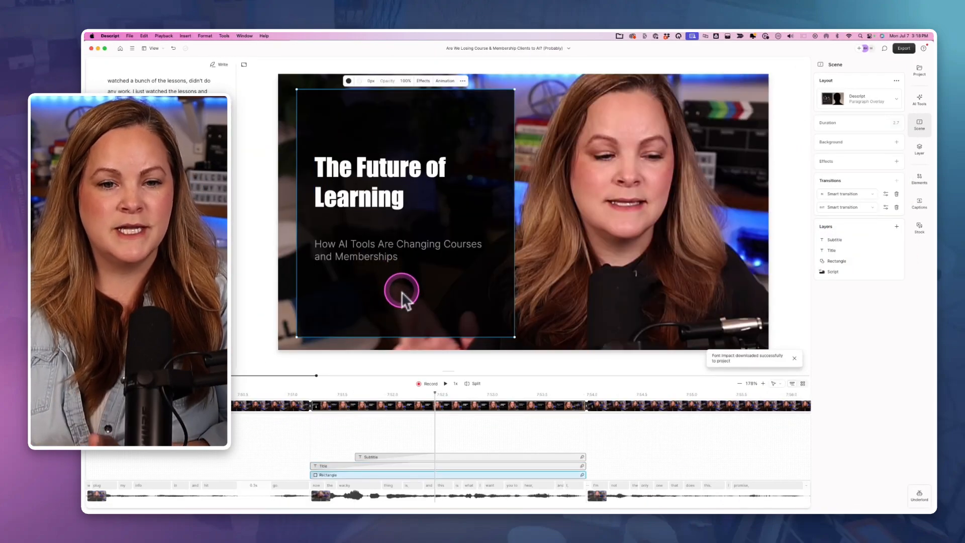
click(348, 80)
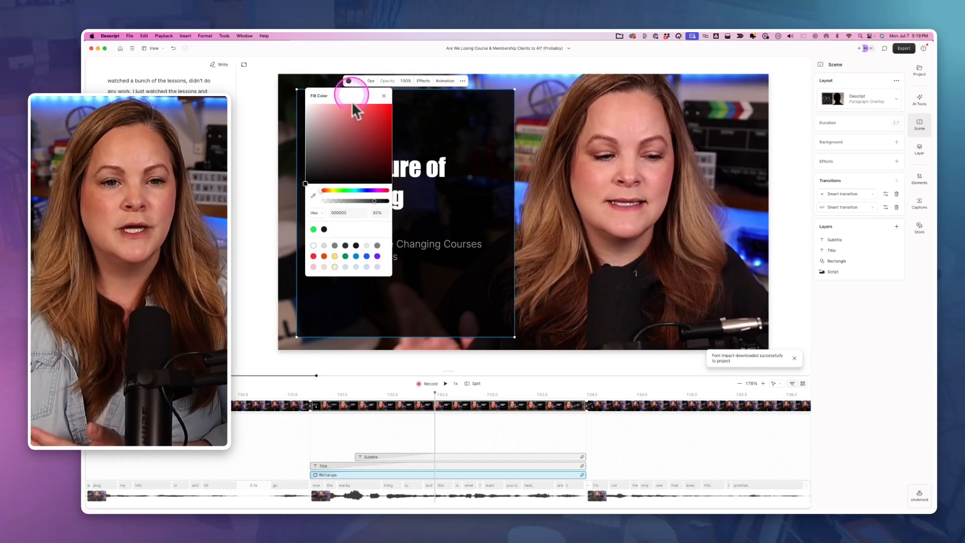
click(357, 256)
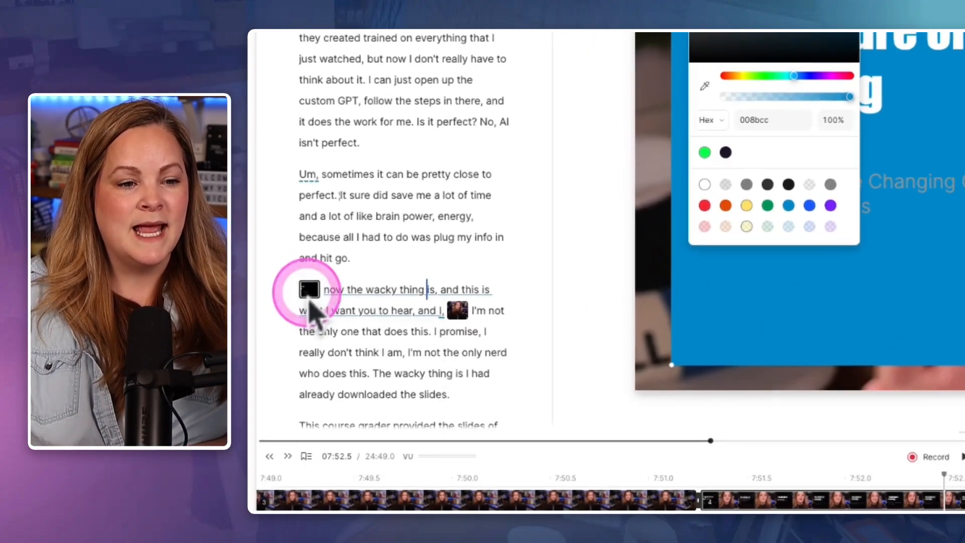
right_click(312, 293)
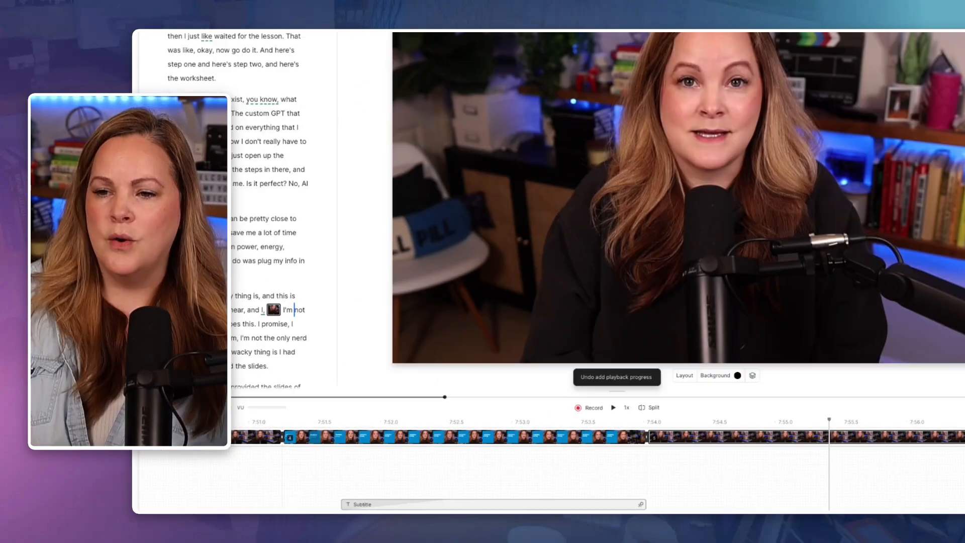
- Apply the Modern yellow waveform caption style to all scenes and select the caption in the current scene
click(916, 206)
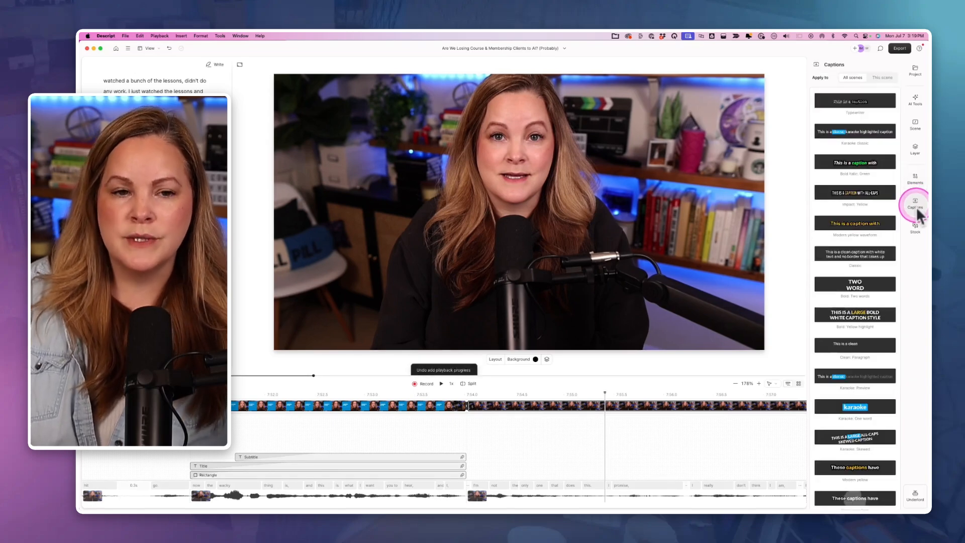
click(858, 223)
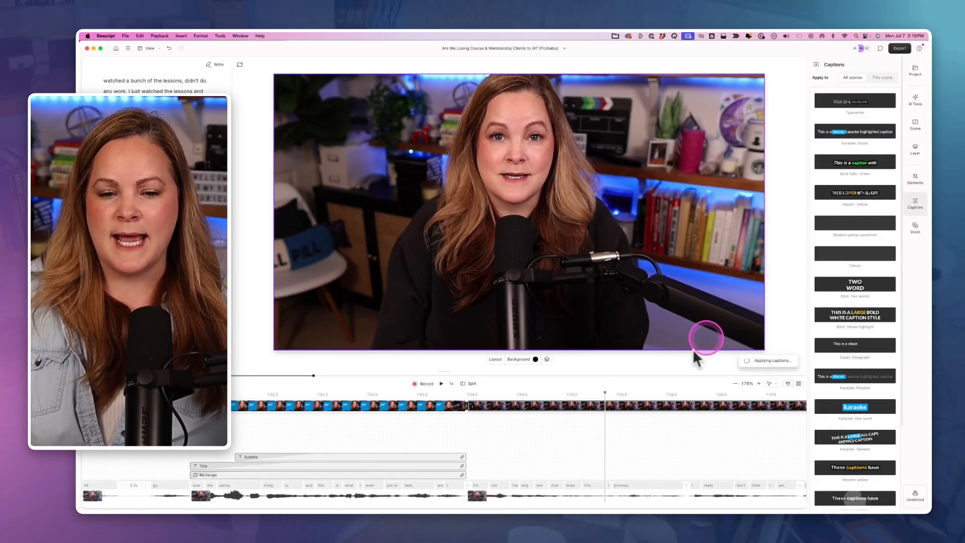
click(571, 413)
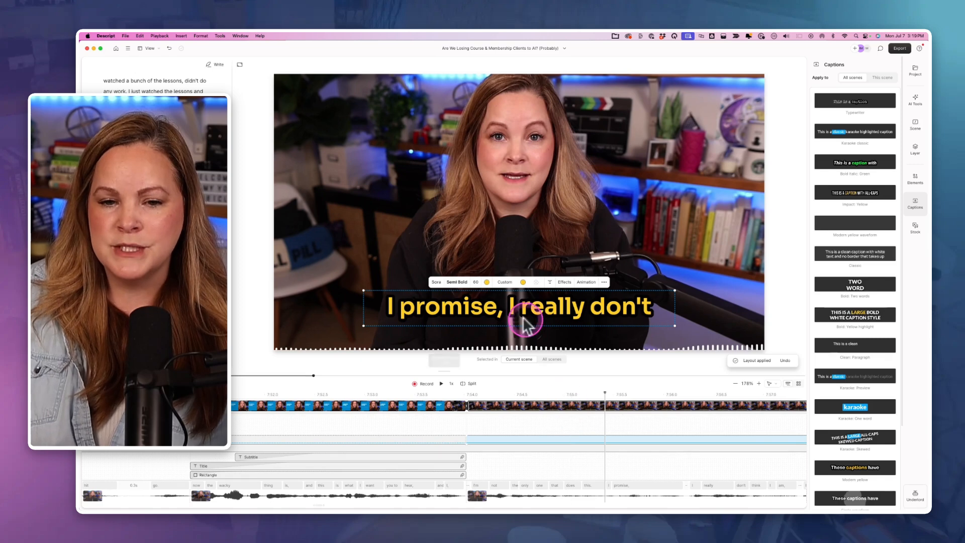
- Recolour the caption in the current scene, setting its first colour to 008bcc and its second, yellow colour to blue
click(487, 282)
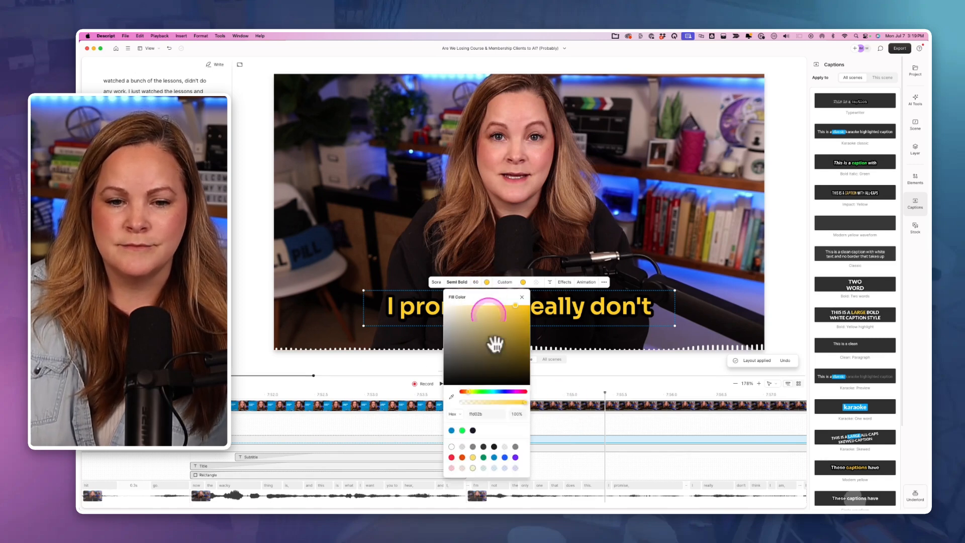
click(452, 431)
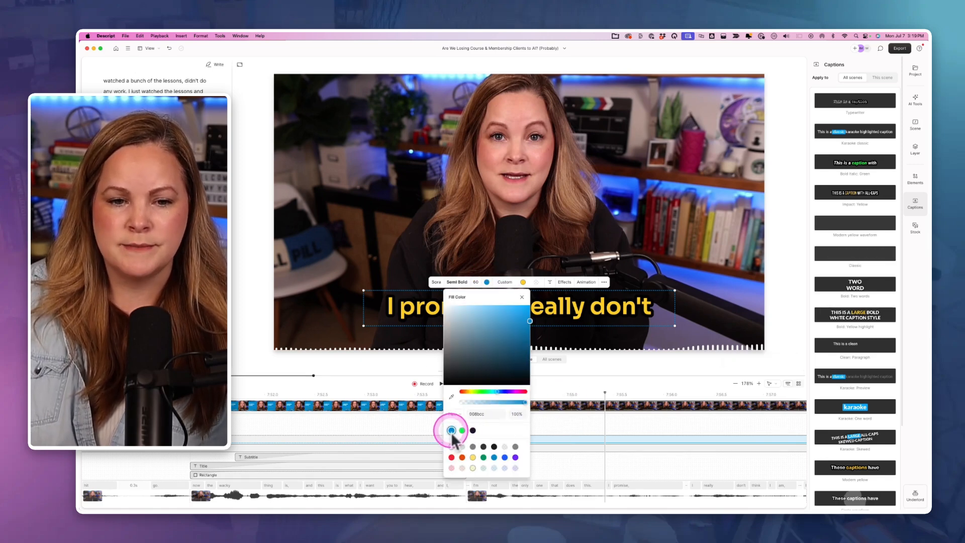
click(523, 293)
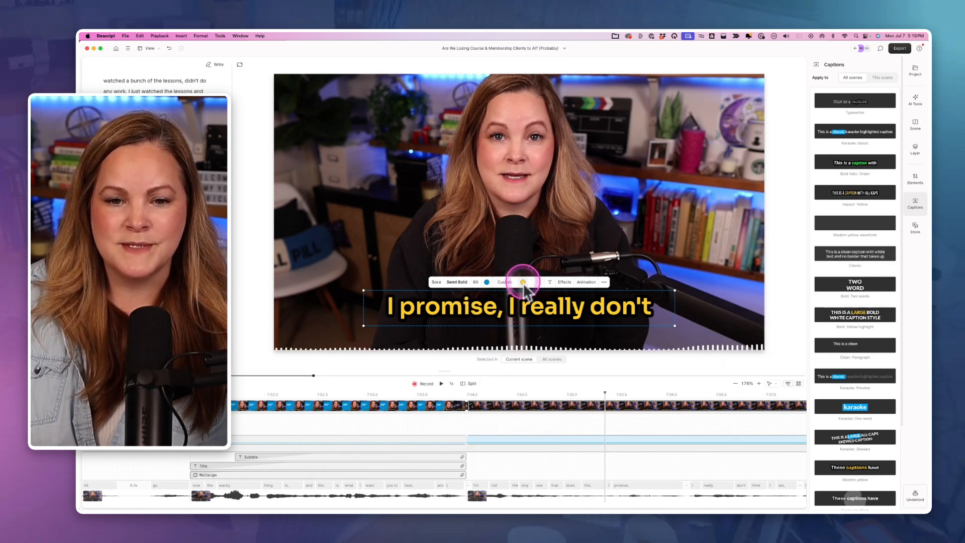
click(523, 282)
click(541, 458)
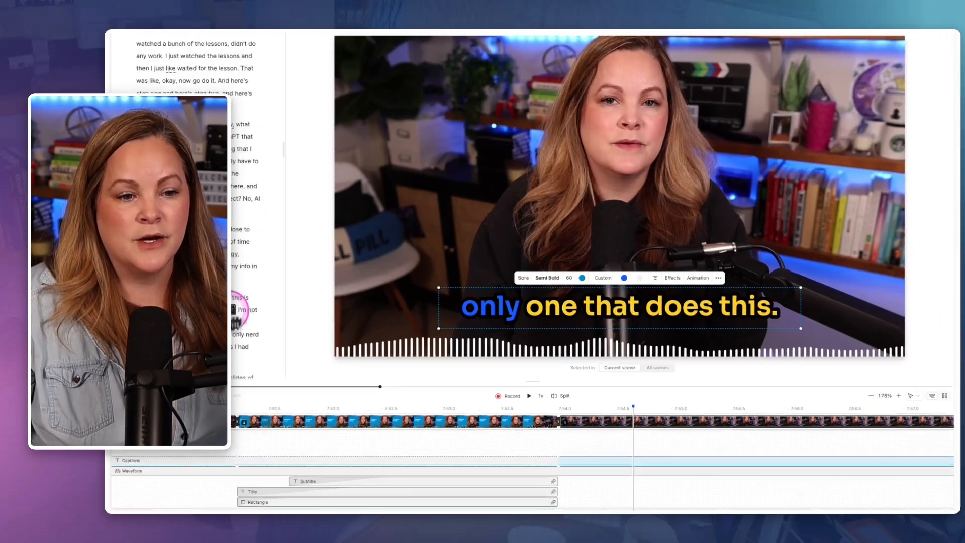
right_click(241, 311)
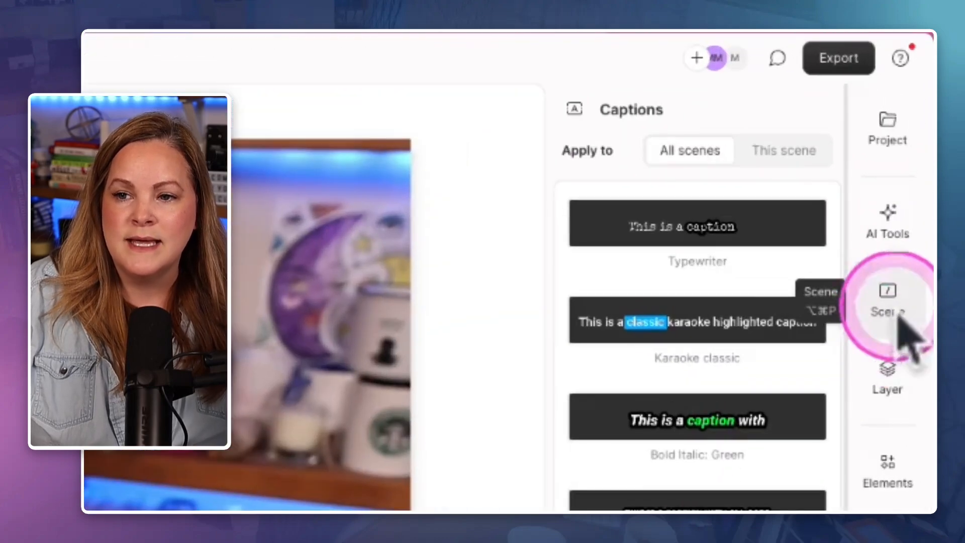
- Open the public layout pack from the drive's layout packs and look through its camera, screen and PIP layouts
click(917, 156)
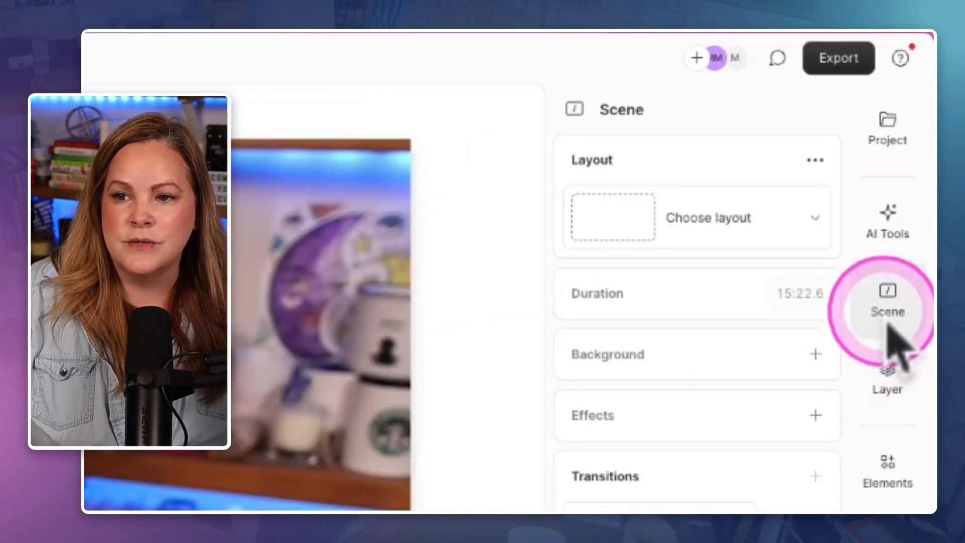
click(752, 214)
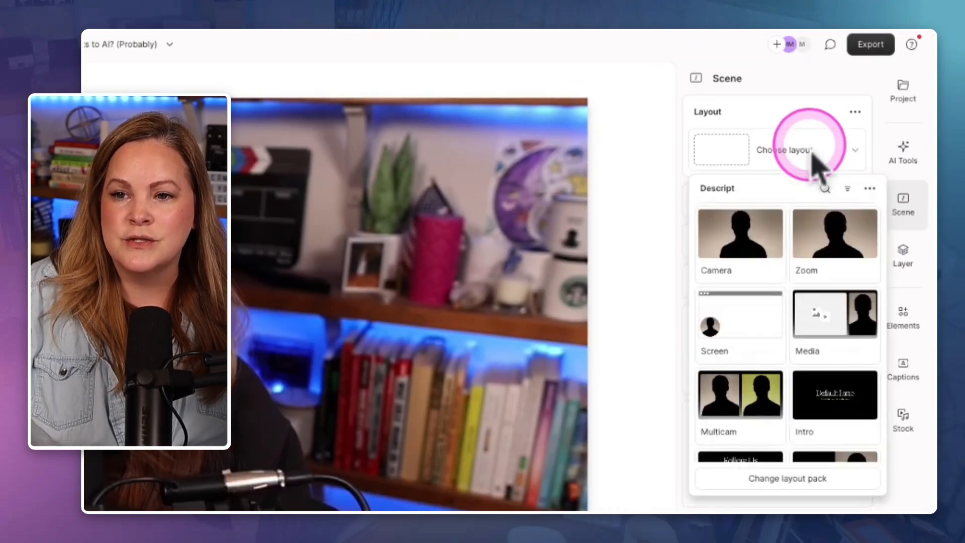
click(789, 479)
click(711, 130)
click(712, 101)
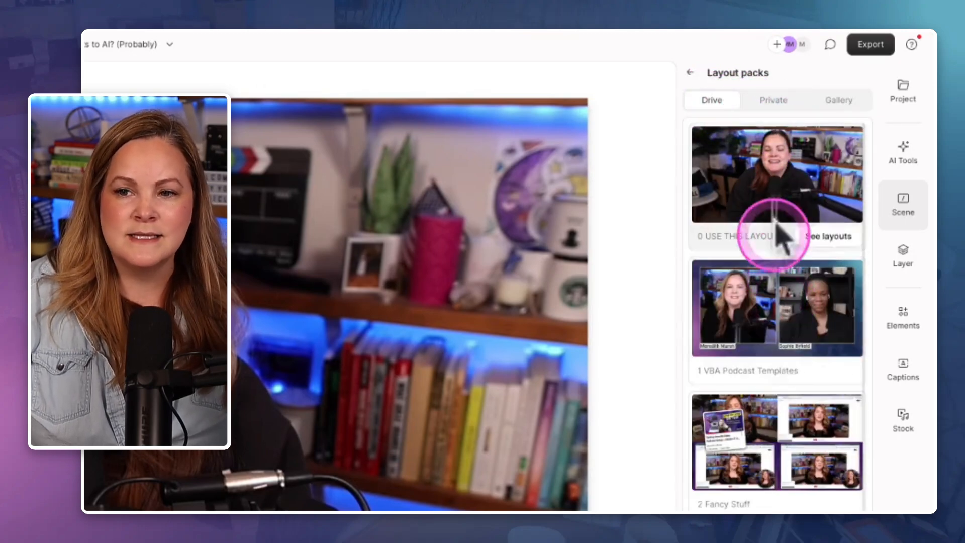
click(768, 188)
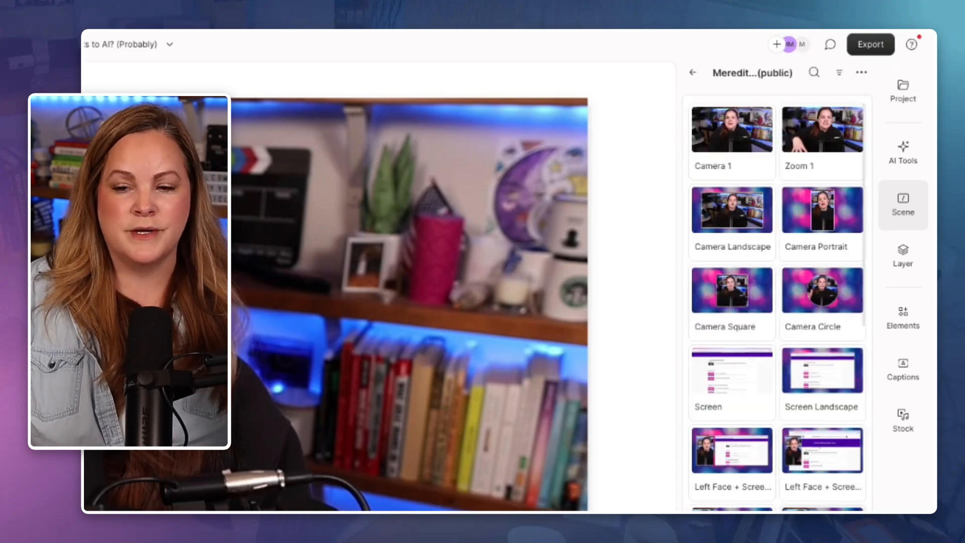
scroll(777, 307, down, 1)
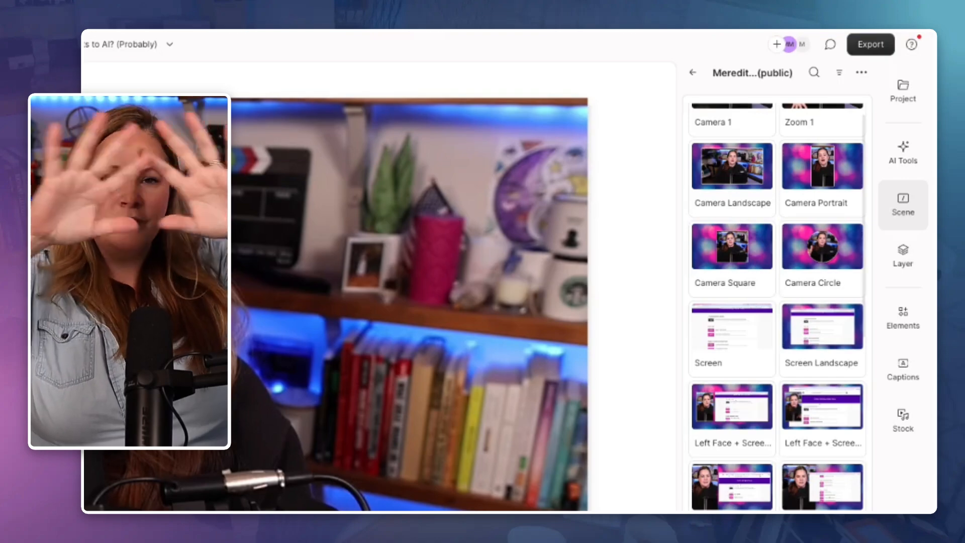
scroll(778, 307, down, 12)
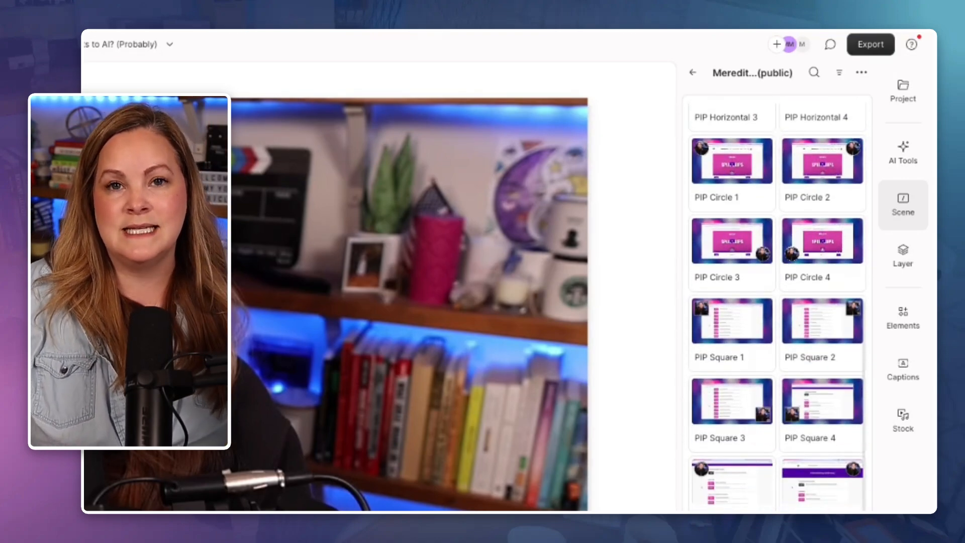
scroll(777, 307, down, 10)
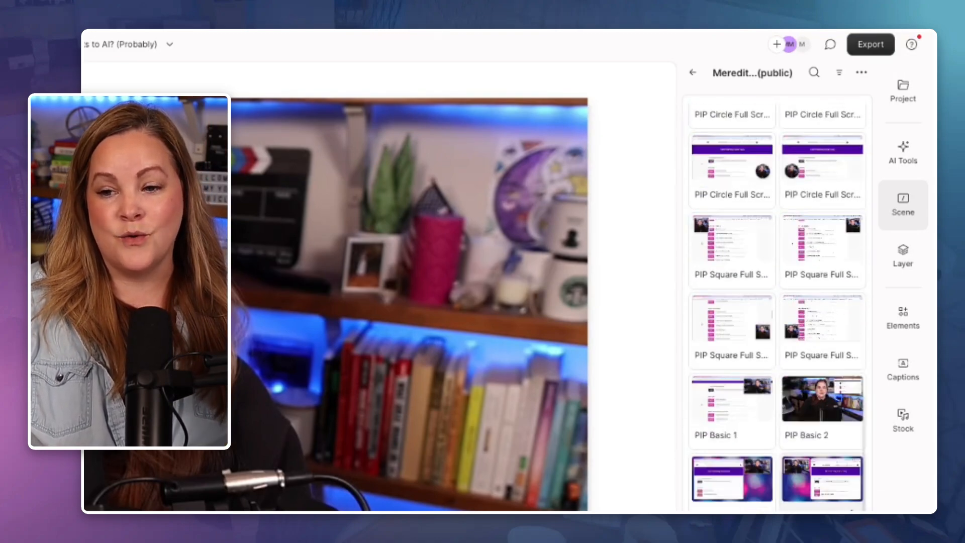